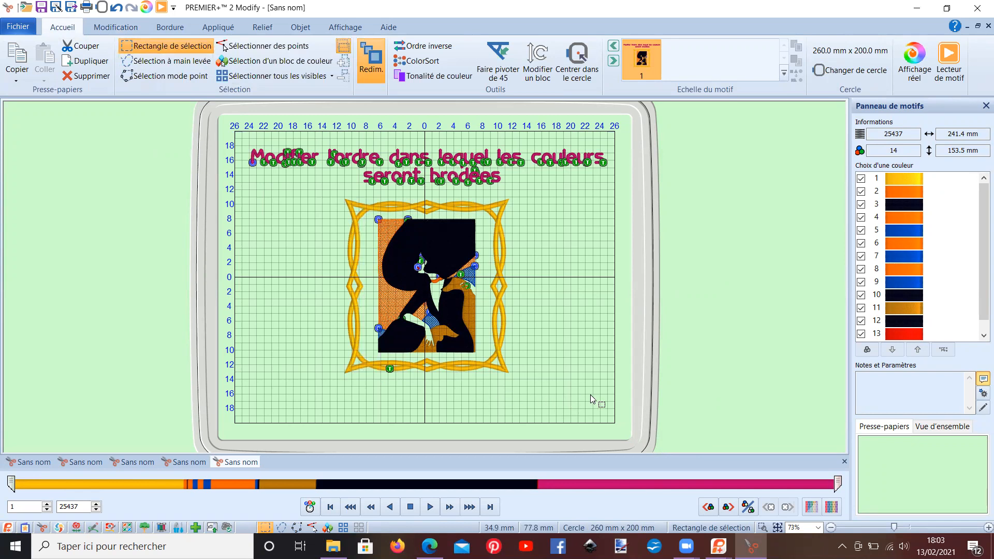
Step: Convert the full design to monochrome in Sulky Rayon 40 thread 572 Blue Ribbon and preview it in the design player
left_click(124, 30)
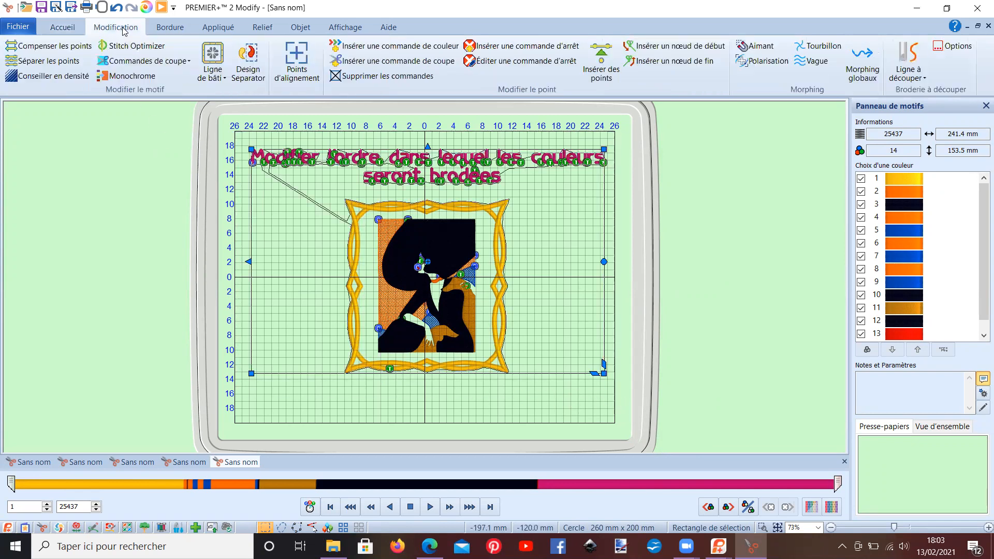
left_click(143, 81)
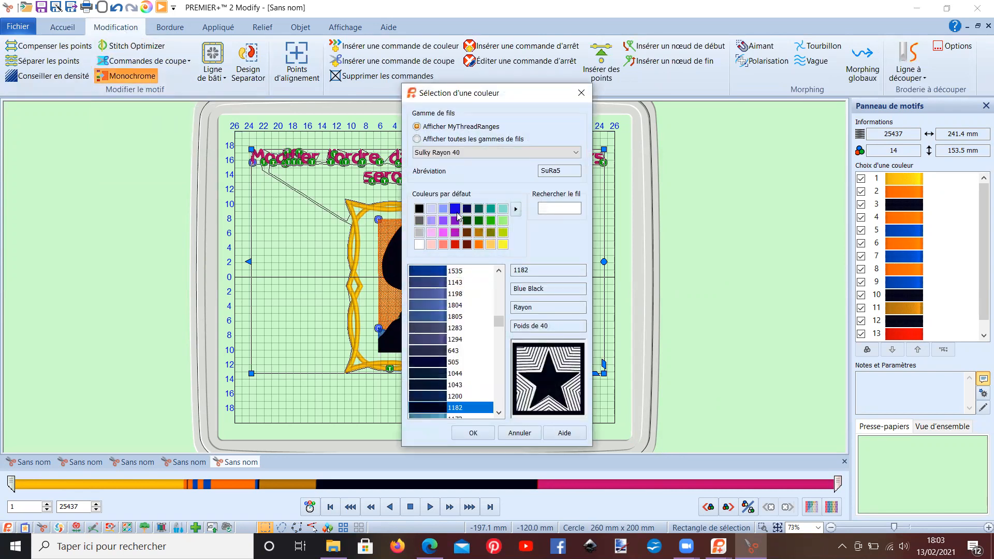
left_click(456, 209)
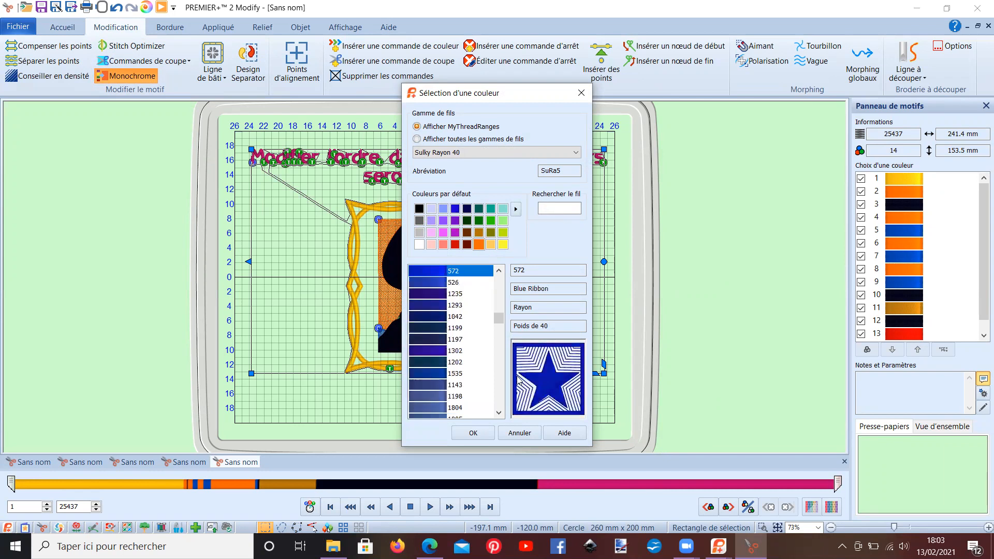
left_click(475, 434)
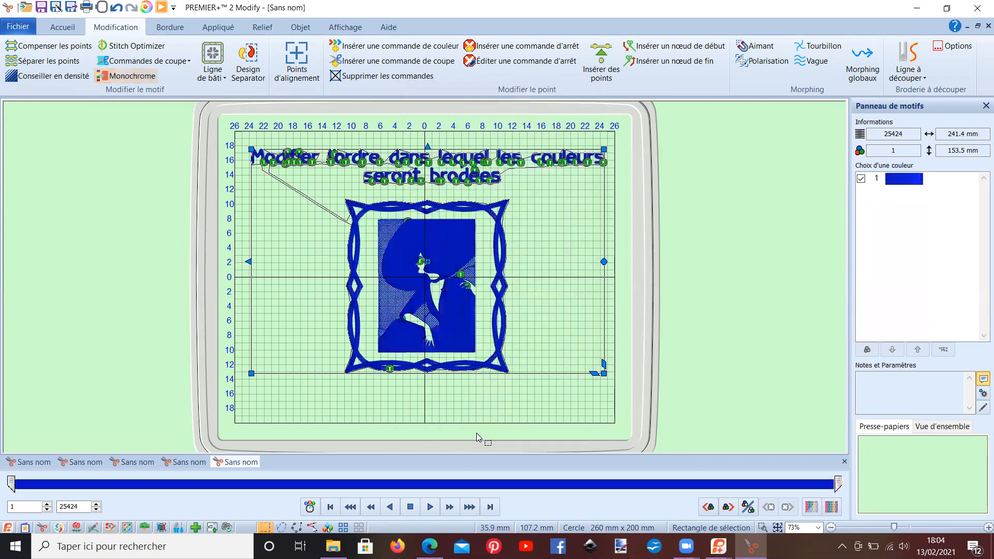
left_click(162, 7)
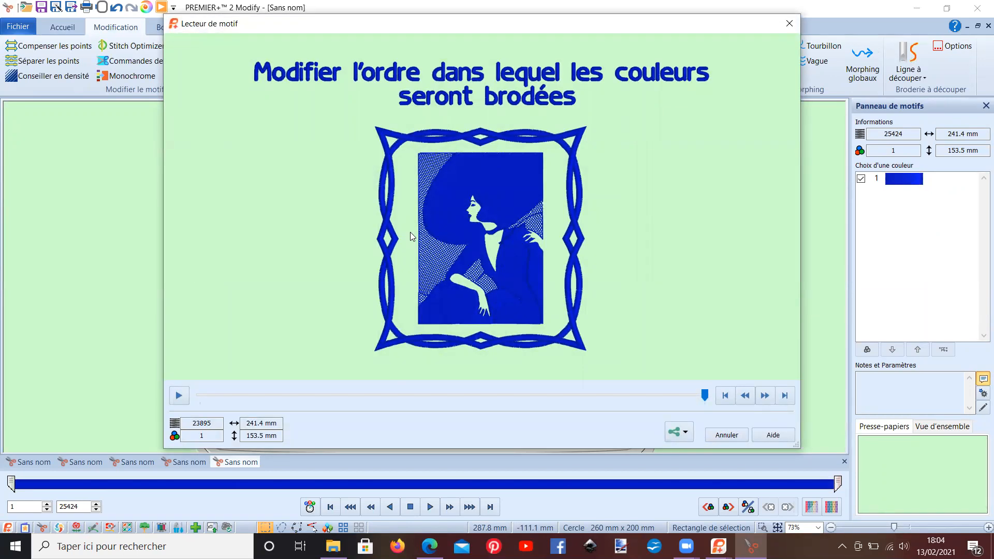
left_click(725, 434)
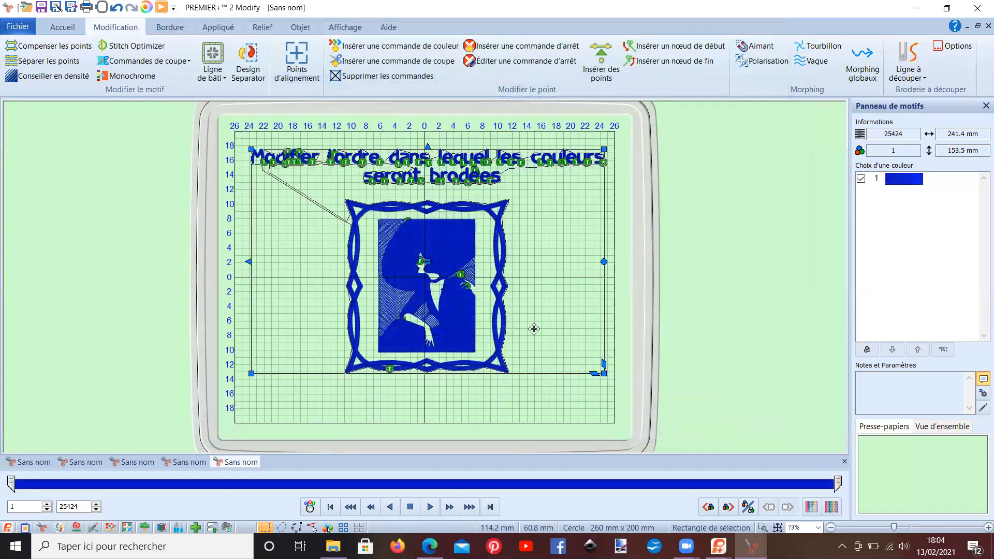
left_click(750, 546)
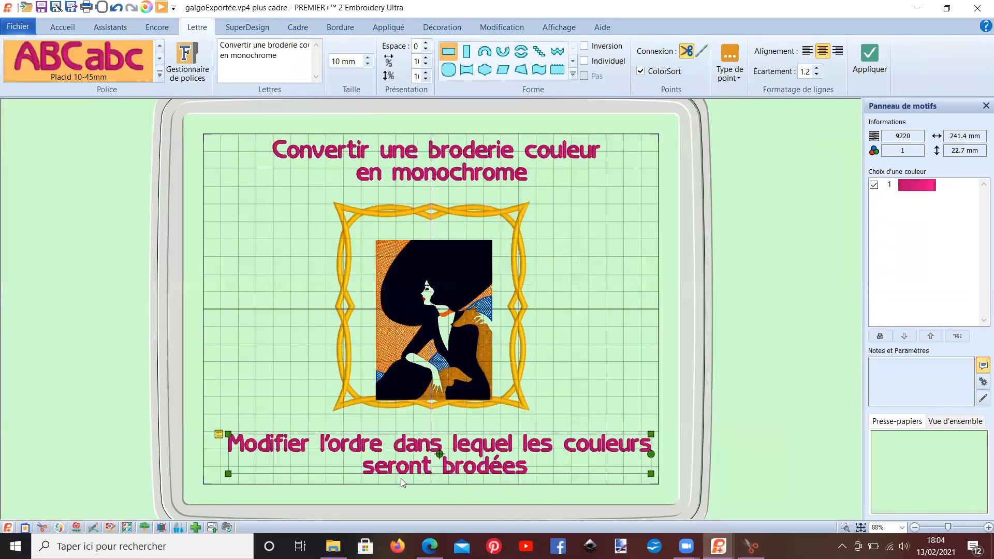
left_click(750, 546)
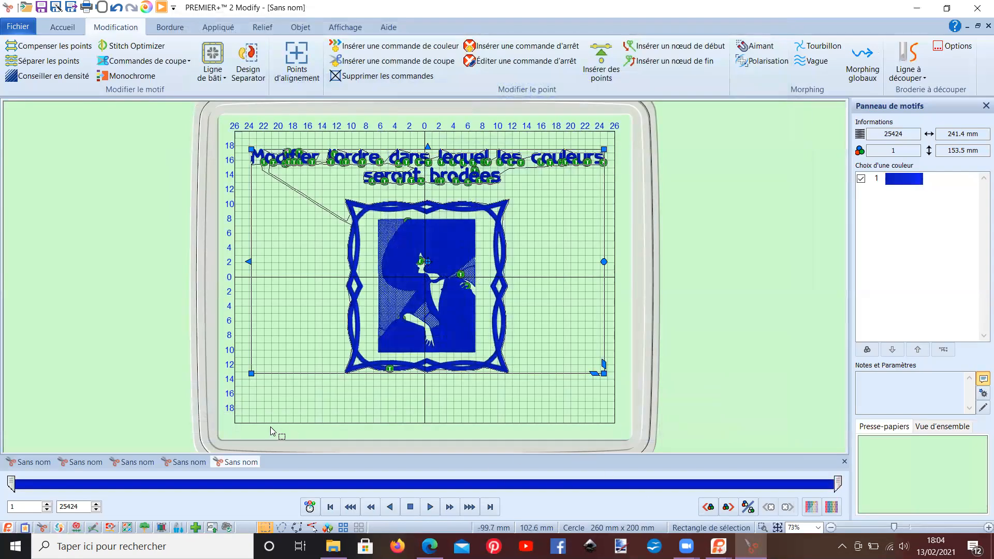
Step: Switch to the first open design, the woman in the gold frame, and play its stitch-out from the start at increased speed
left_click(31, 461)
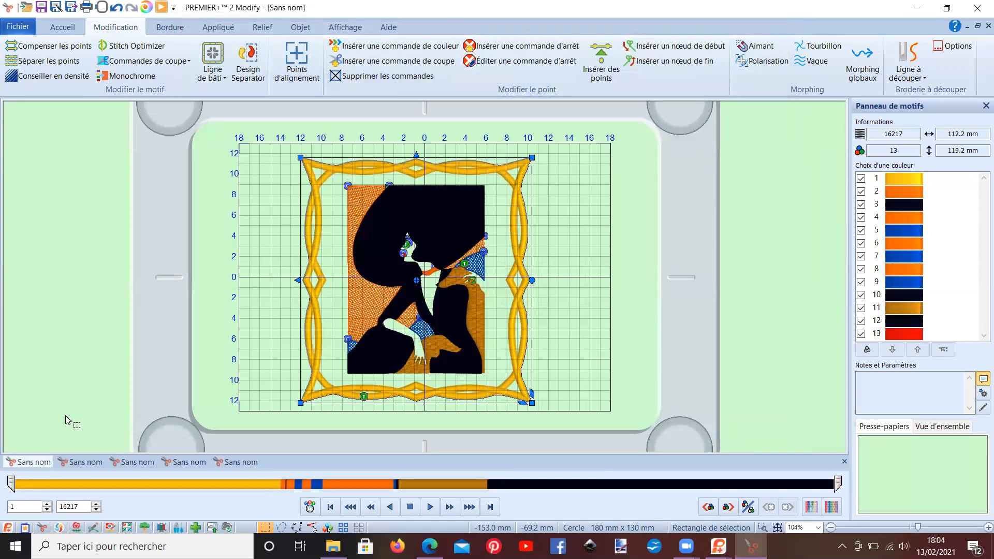
left_click(161, 7)
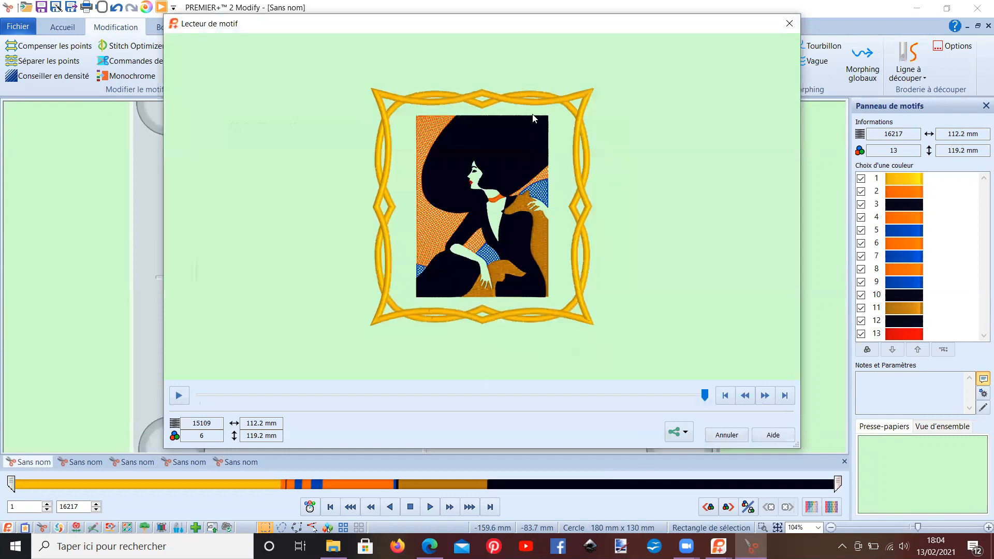
left_click_drag(705, 395, 185, 409)
left_click(180, 398)
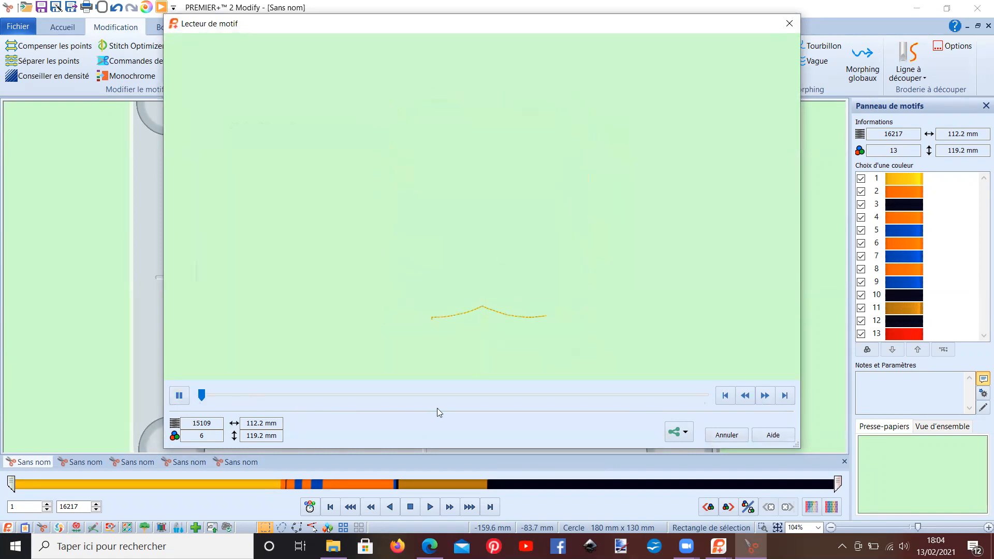
left_click(765, 396)
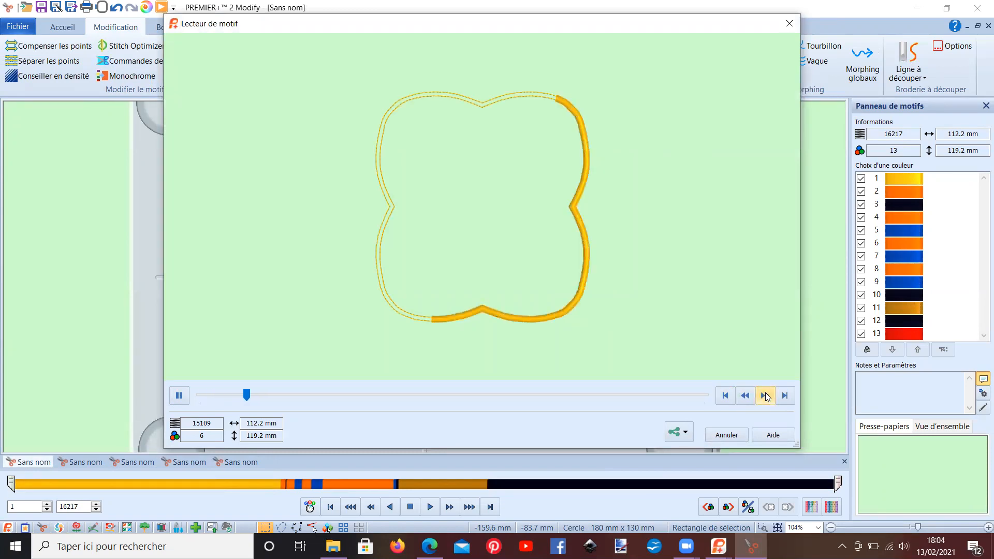
left_click(732, 436)
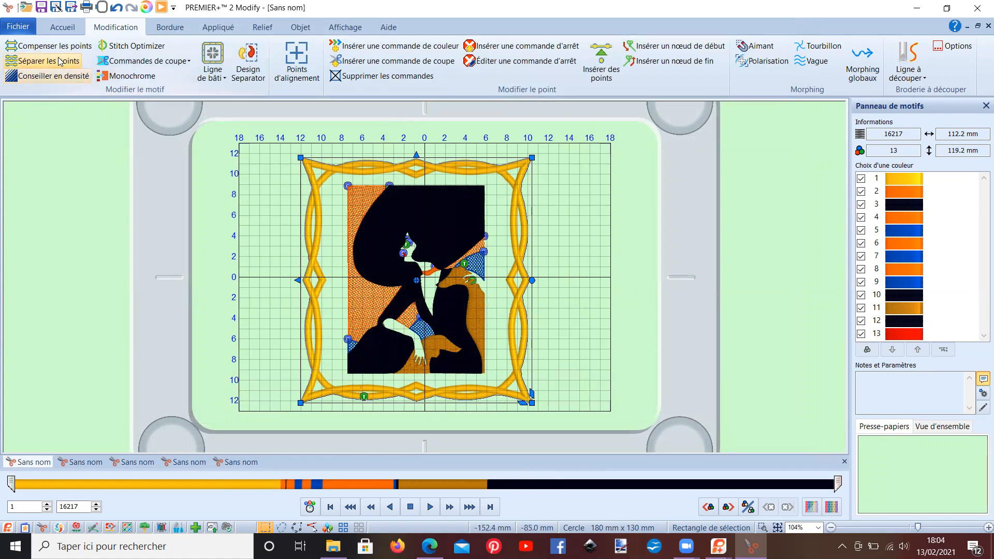
left_click(72, 29)
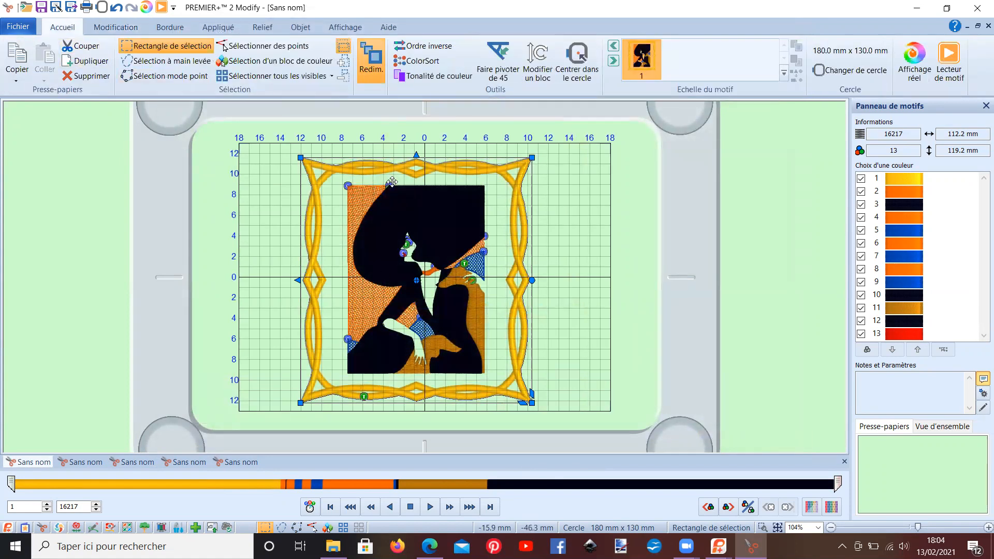
left_click(20, 29)
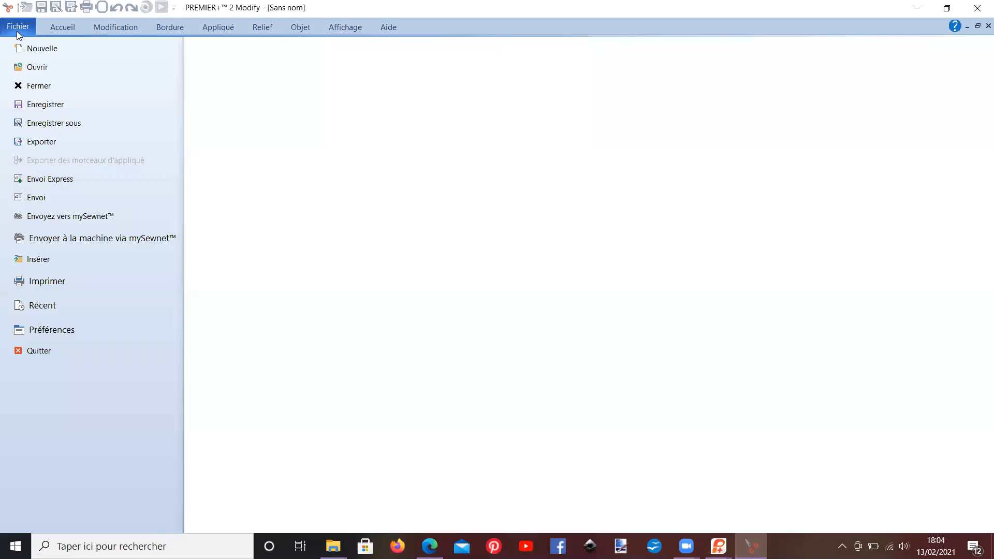
left_click(57, 30)
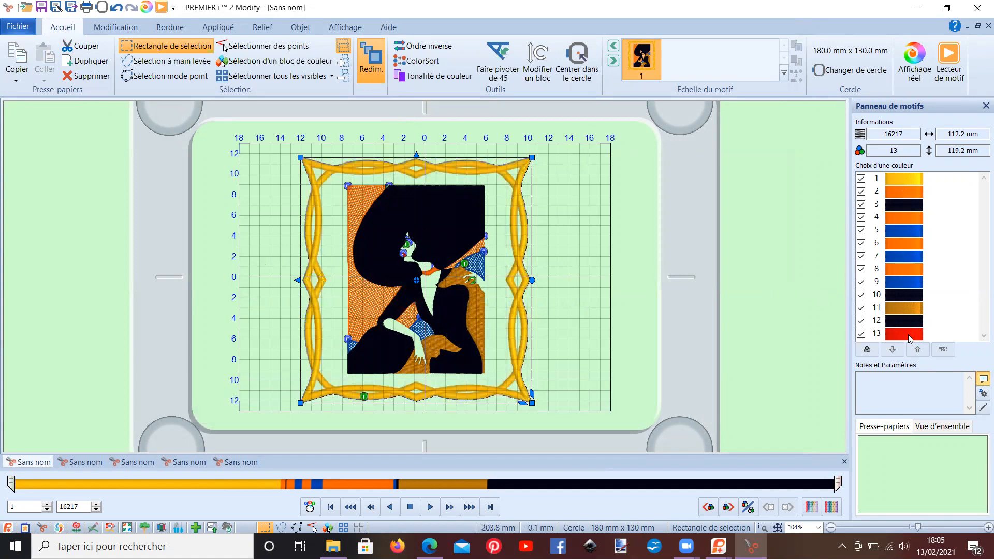
Step: Move the gold frame's colour block from first to position 13, the last in the stitching order
left_click(918, 177)
left_click(905, 185)
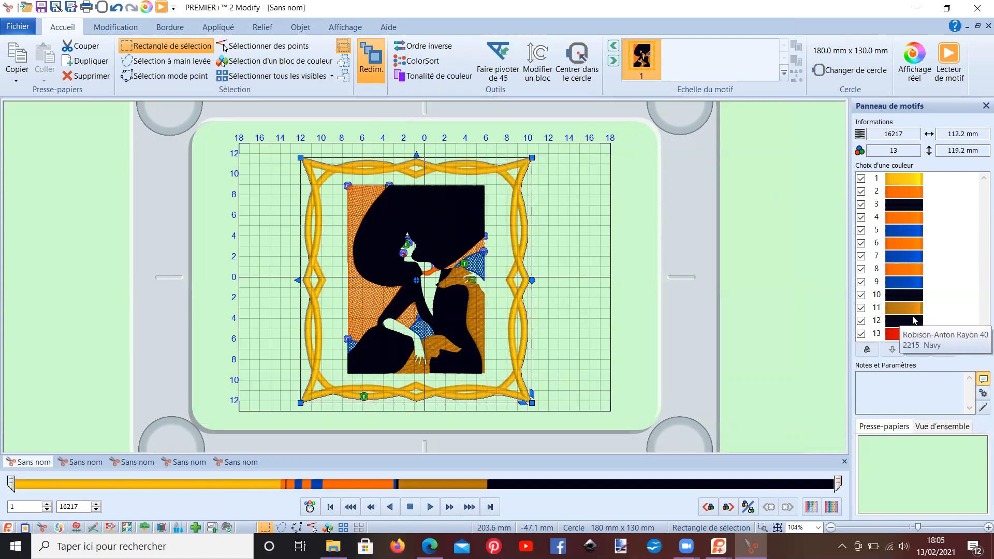
left_click(896, 181)
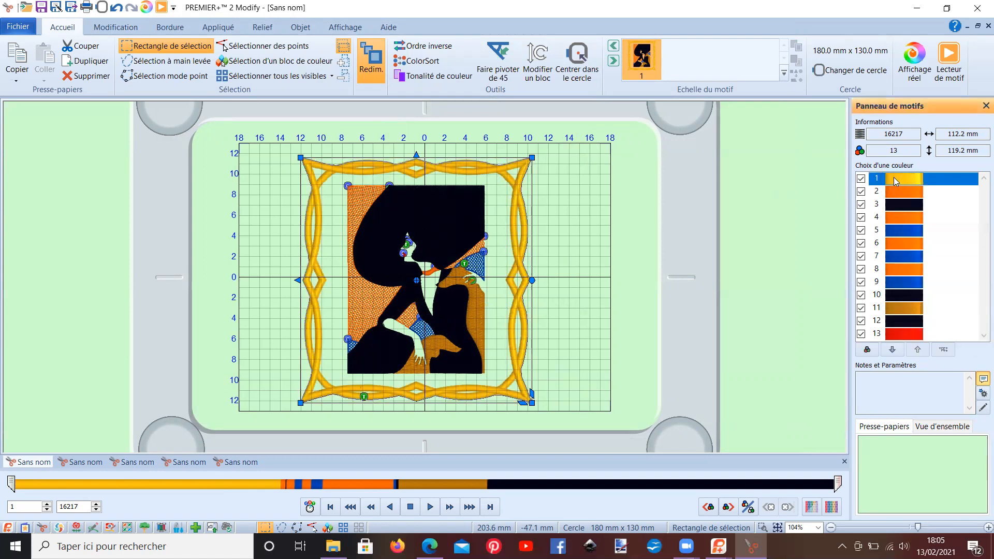
left_click(892, 350)
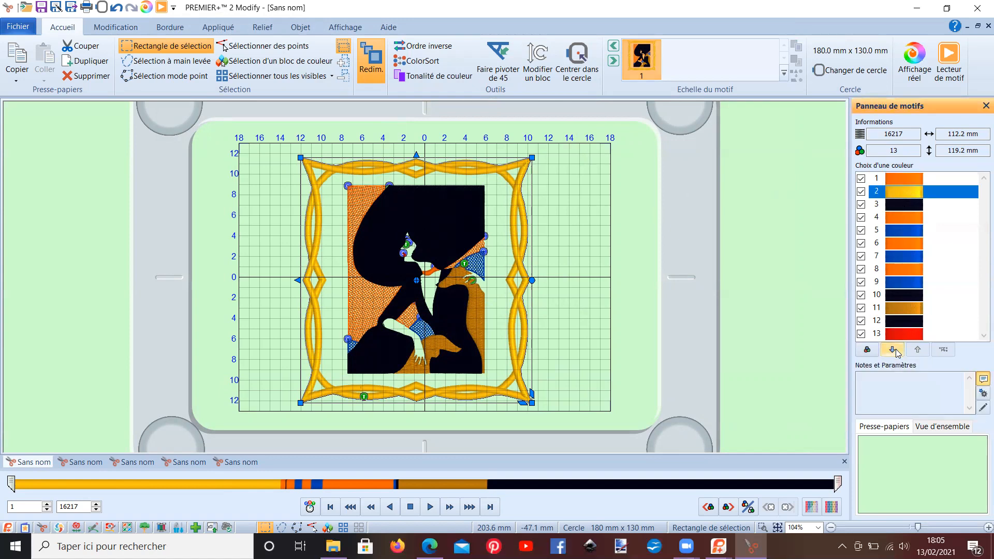
left_click(892, 350)
left_click(893, 350)
left_click(893, 350)
left_click(892, 350)
left_click(896, 351)
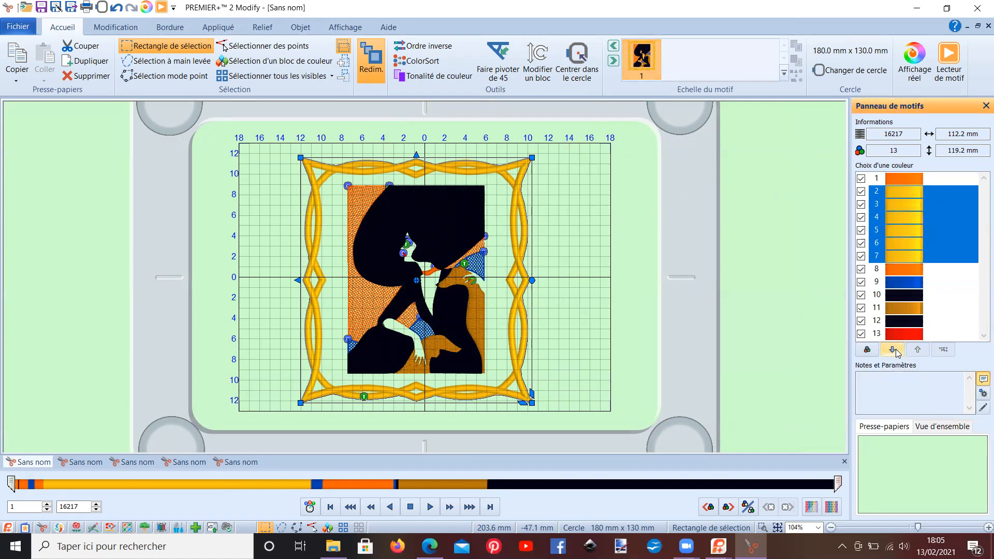
left_click(896, 351)
left_click(896, 350)
left_click(897, 351)
left_click(896, 350)
left_click(896, 351)
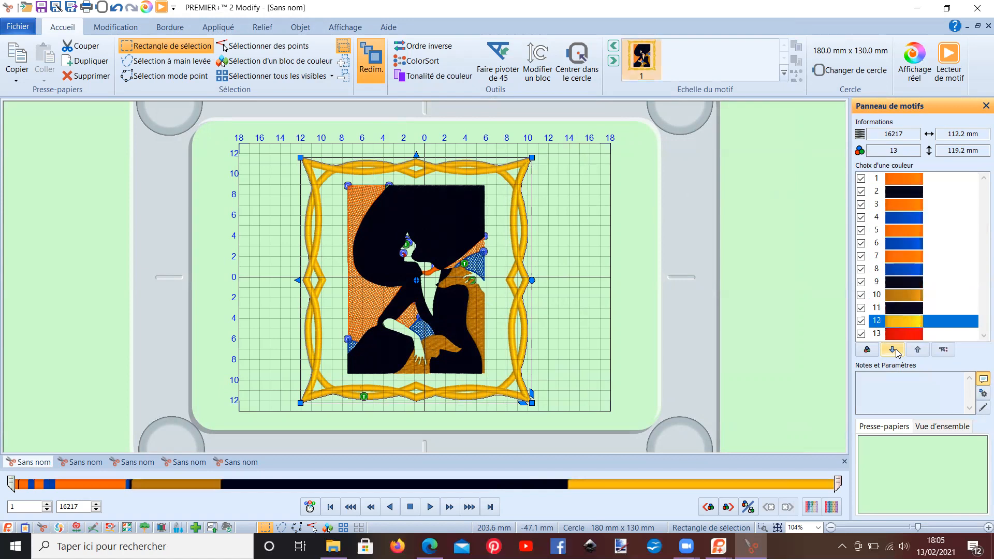
left_click(897, 351)
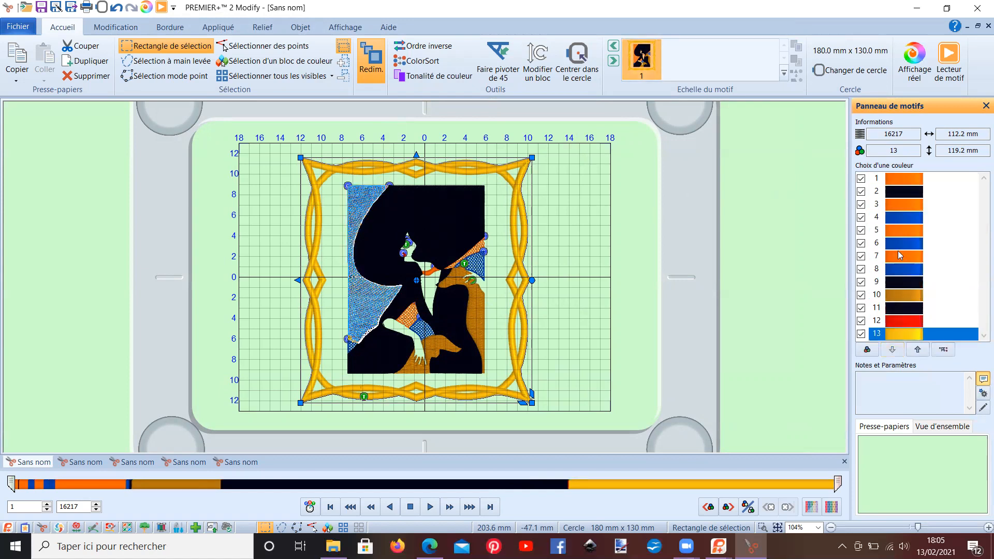
Step: Play the reordered design's stitch-out at increased speed to check when the gold frame is sewn
left_click(949, 77)
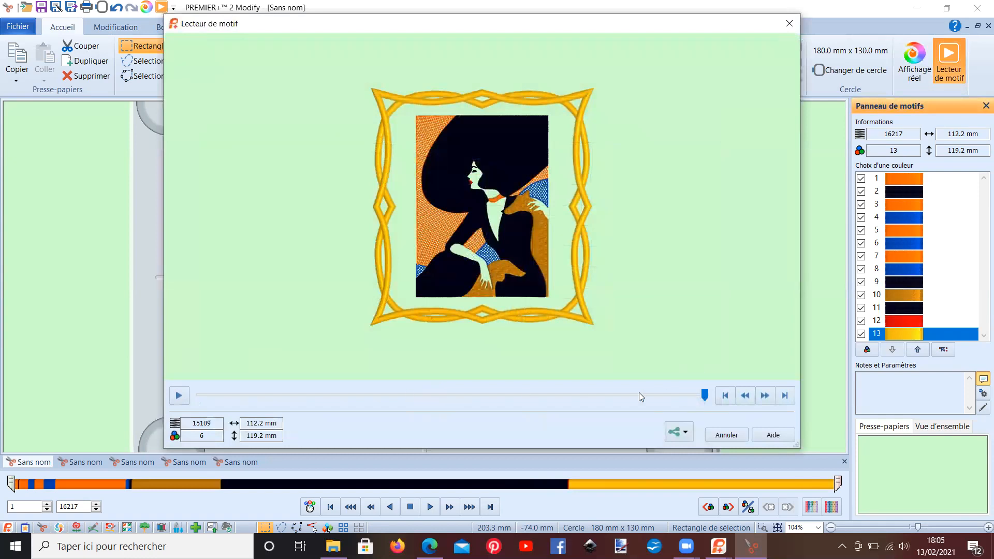
left_click(178, 396)
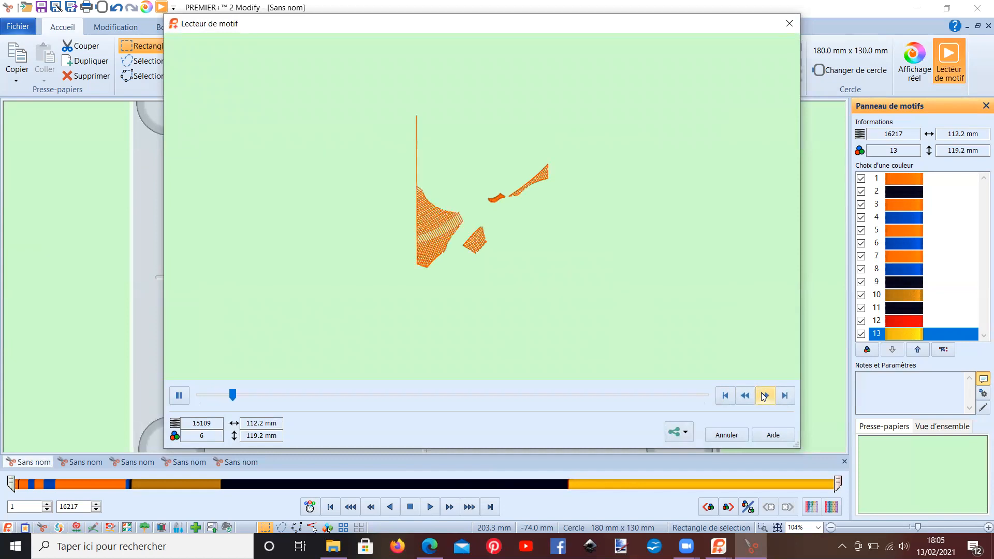
left_click(763, 397)
left_click(763, 397)
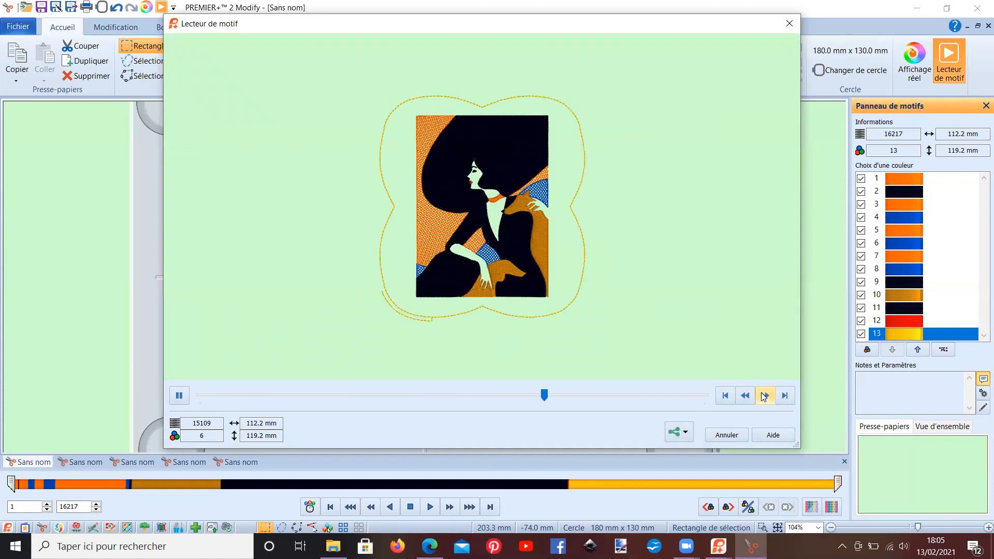
left_click(718, 438)
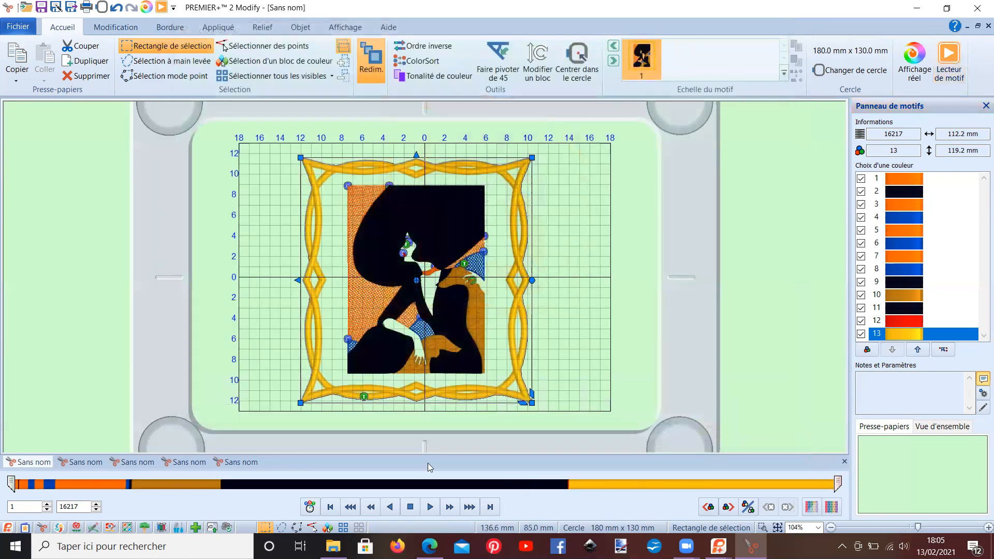
Step: Switch to the open design of the kneeling girl in a hat and preview it enlarged in the design player
left_click(84, 464)
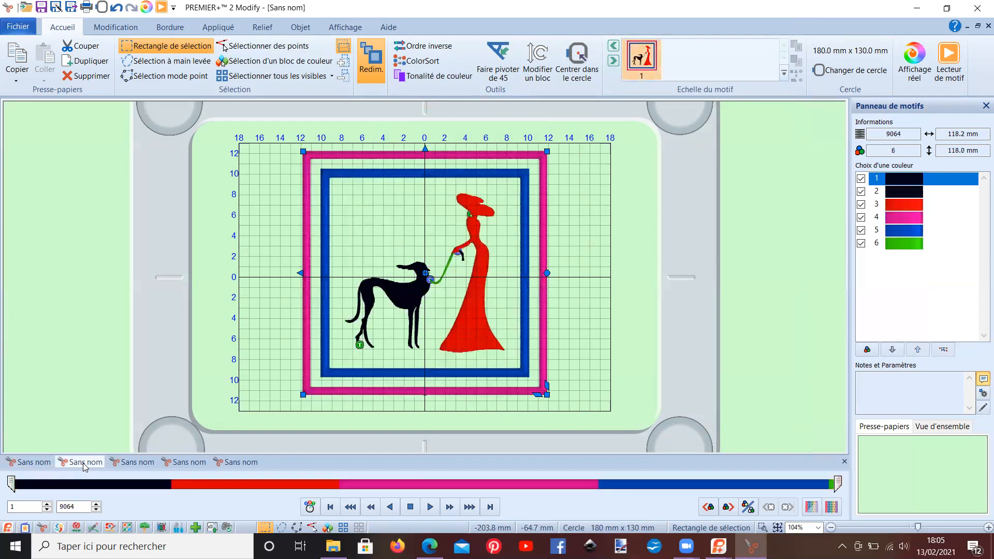
left_click(136, 462)
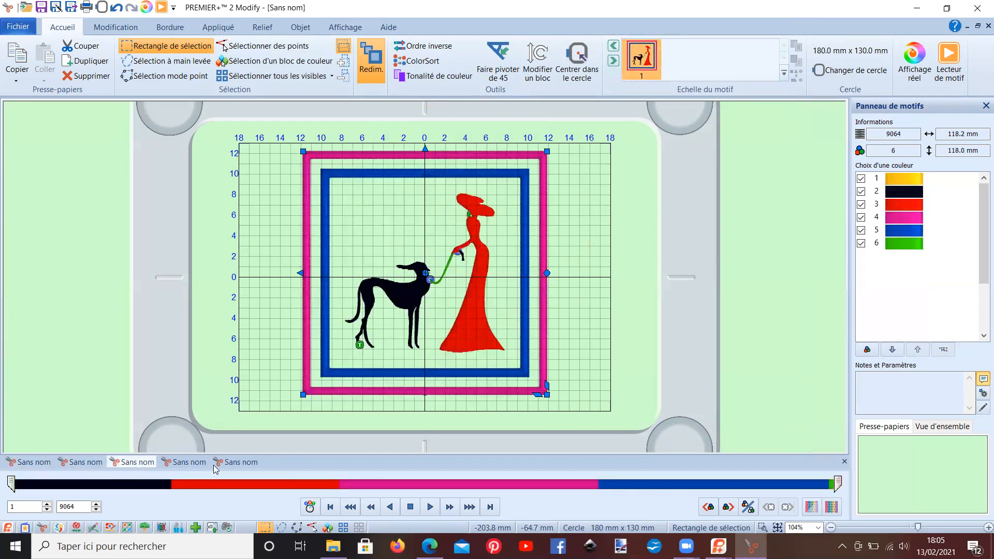
left_click(200, 463)
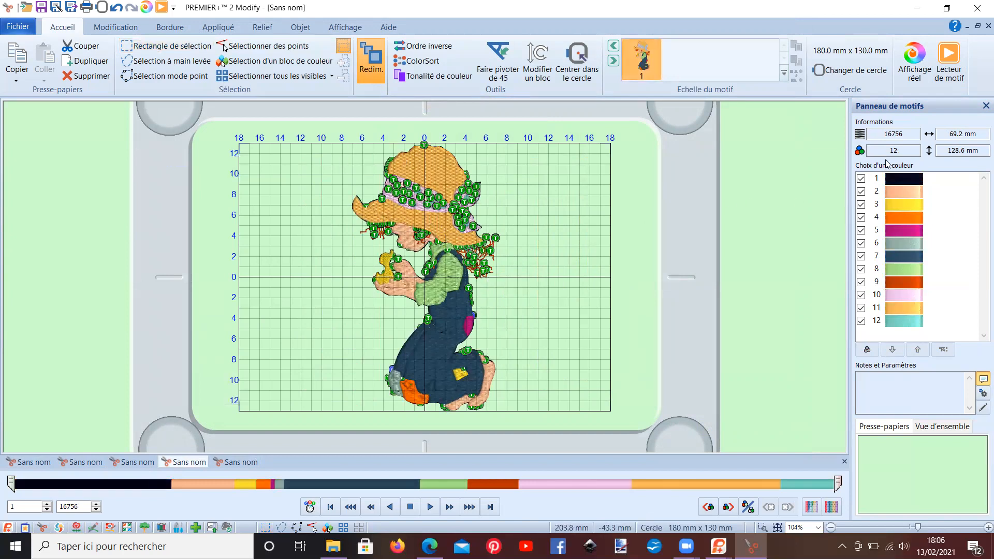
left_click(944, 66)
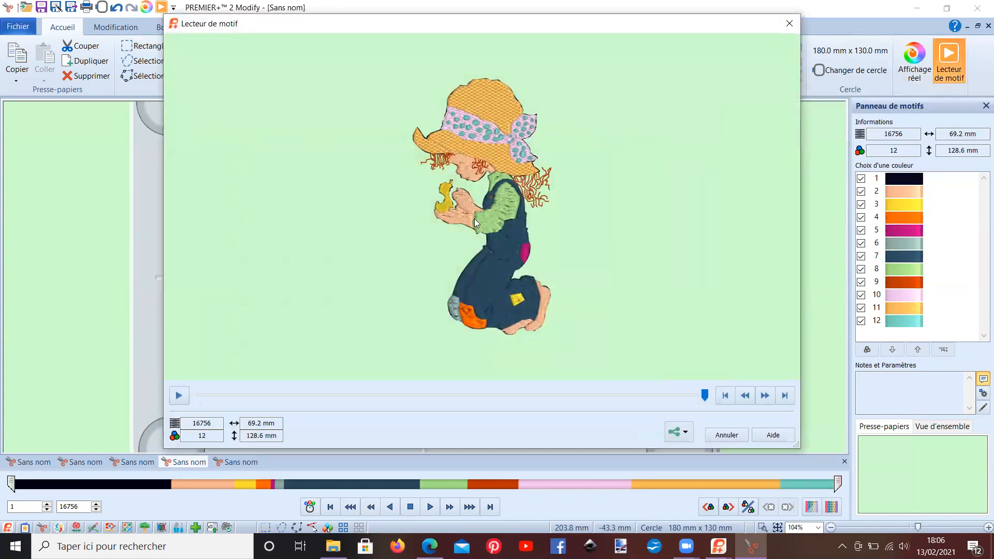
scroll(474, 219, "up", 2)
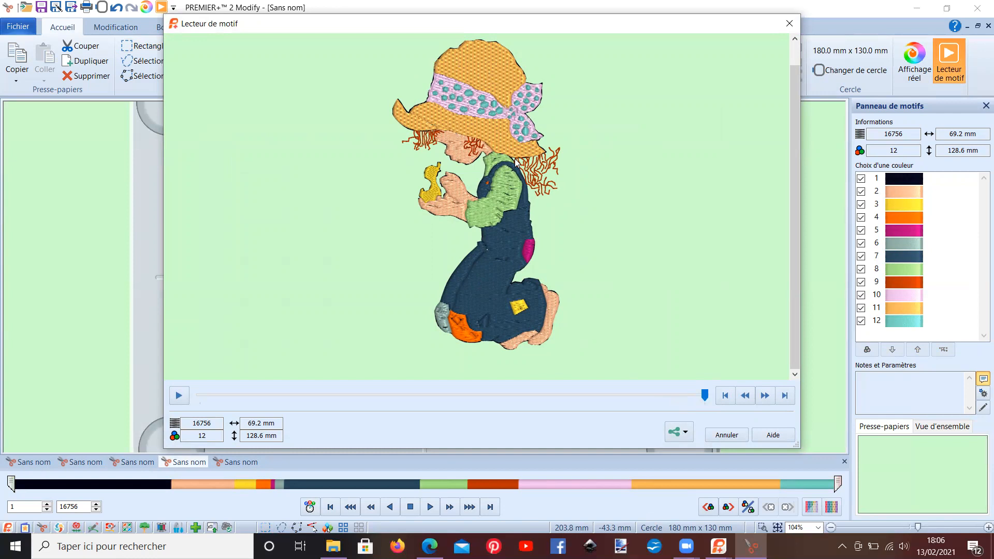
left_click(727, 435)
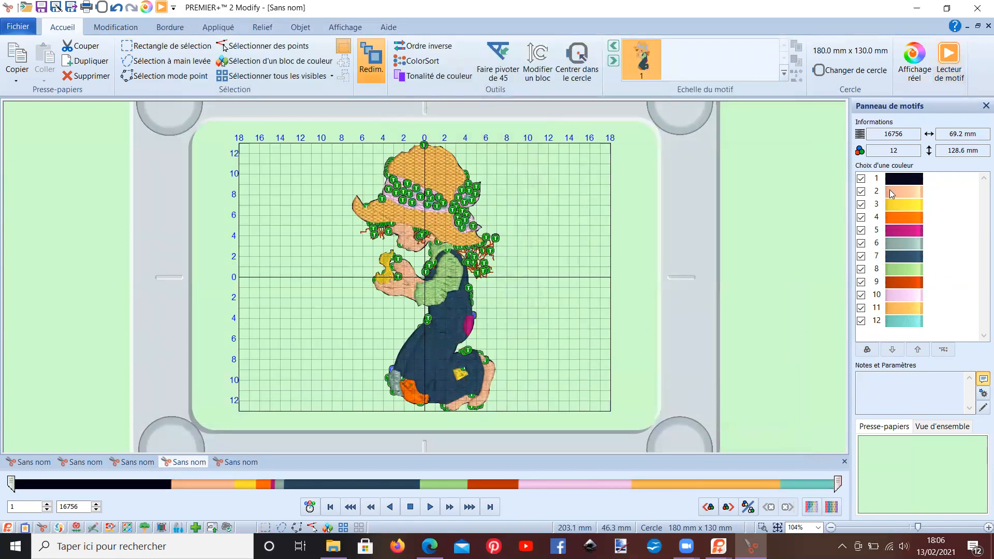
Step: Move the kneeling girl's black outline colour block from first to position 12, the last in the stitching order
left_click(873, 209)
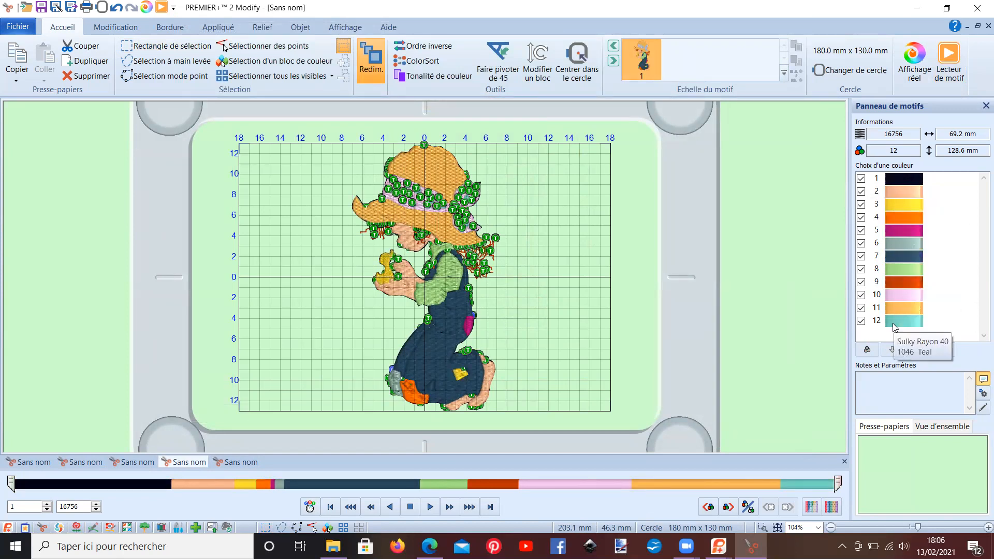
left_click(900, 182)
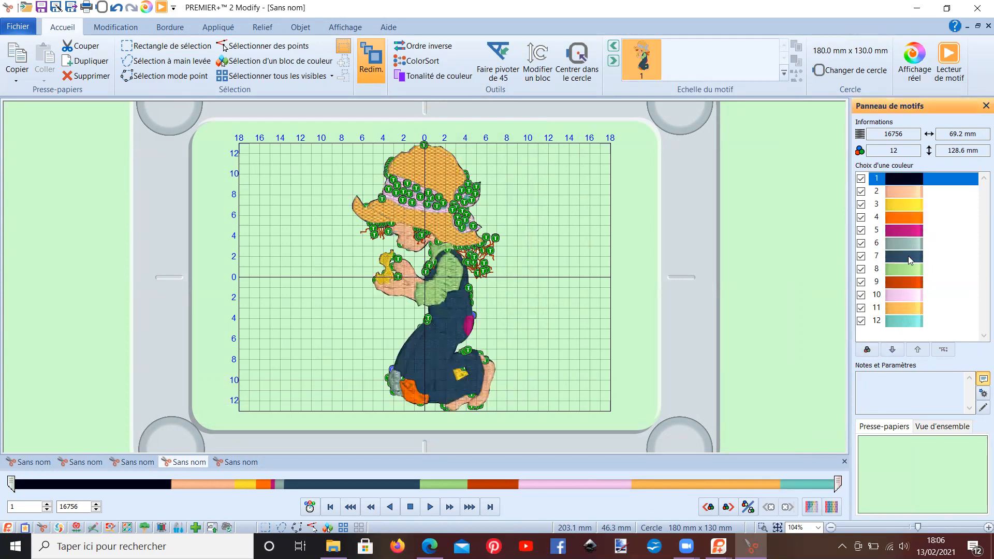
left_click(893, 350)
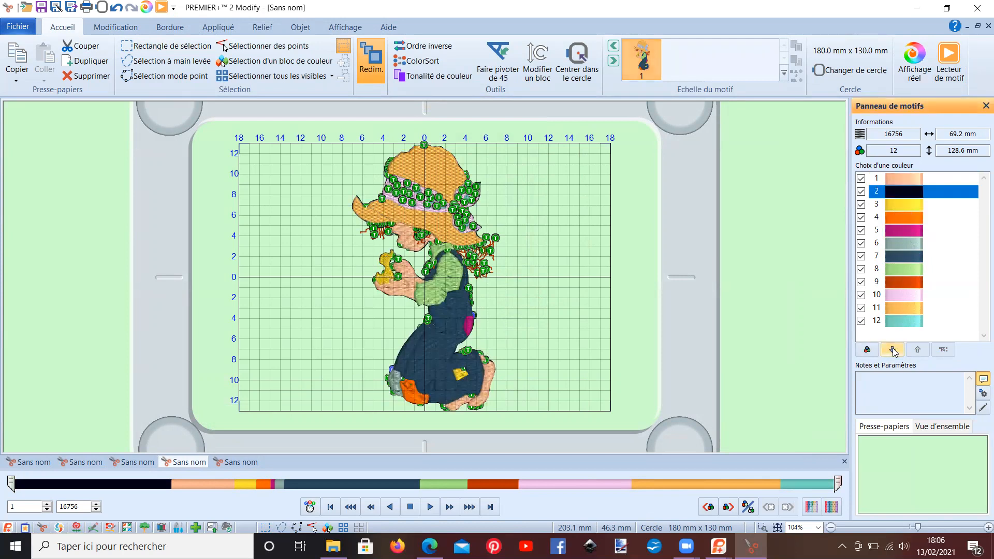
left_click(893, 350)
left_click(893, 350)
left_click(893, 349)
left_click(893, 350)
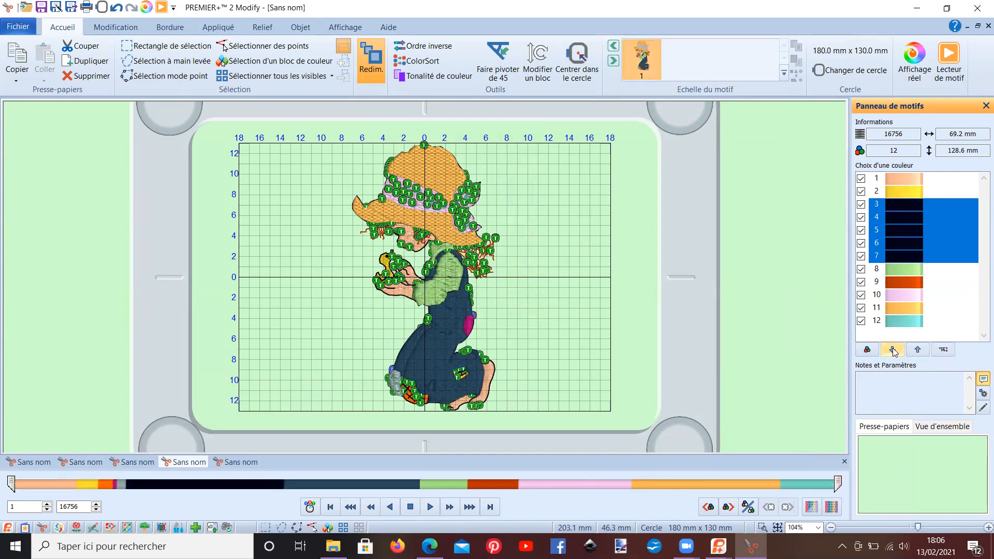
left_click(893, 350)
left_click(893, 350)
left_click(893, 350)
left_click(893, 350)
left_click(893, 350)
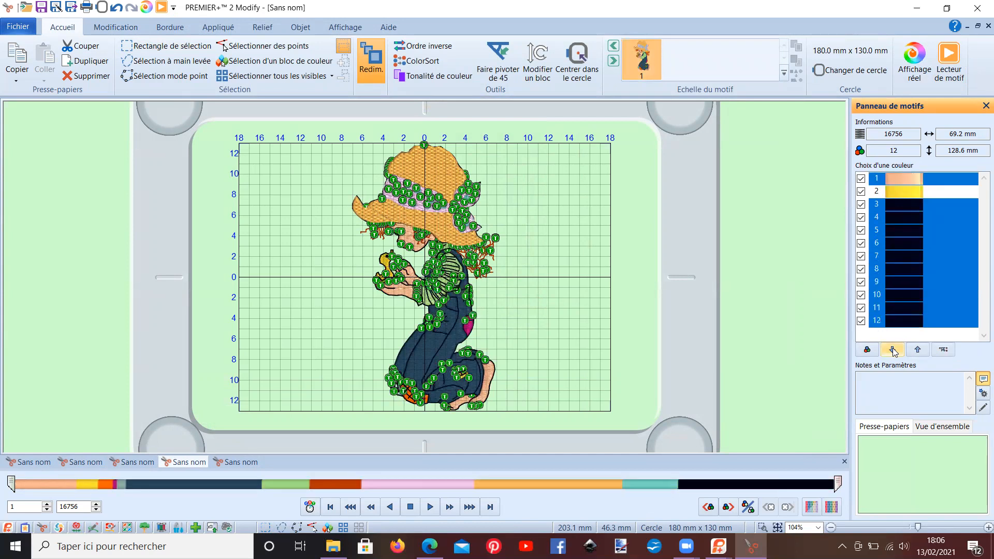
Step: Play the kneeling girl's stitch-out from about halfway at increased speed to check when the black outlines are sewn
left_click(949, 61)
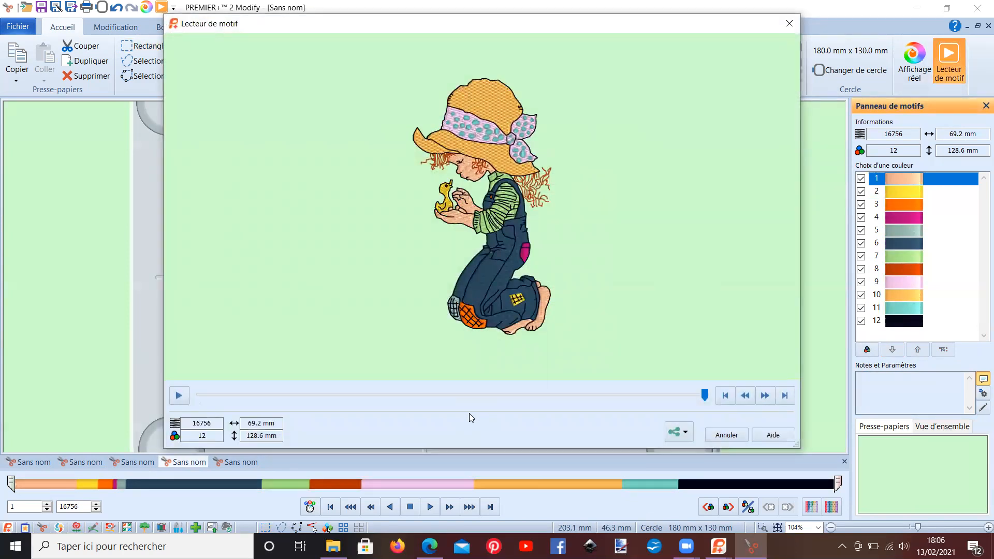
left_click_drag(704, 395, 439, 398)
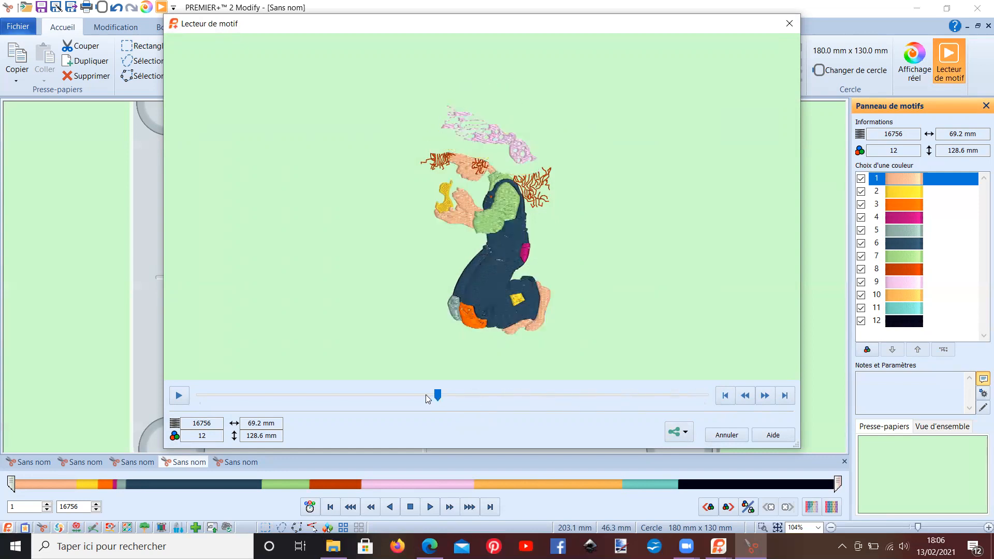
left_click(180, 399)
left_click(765, 396)
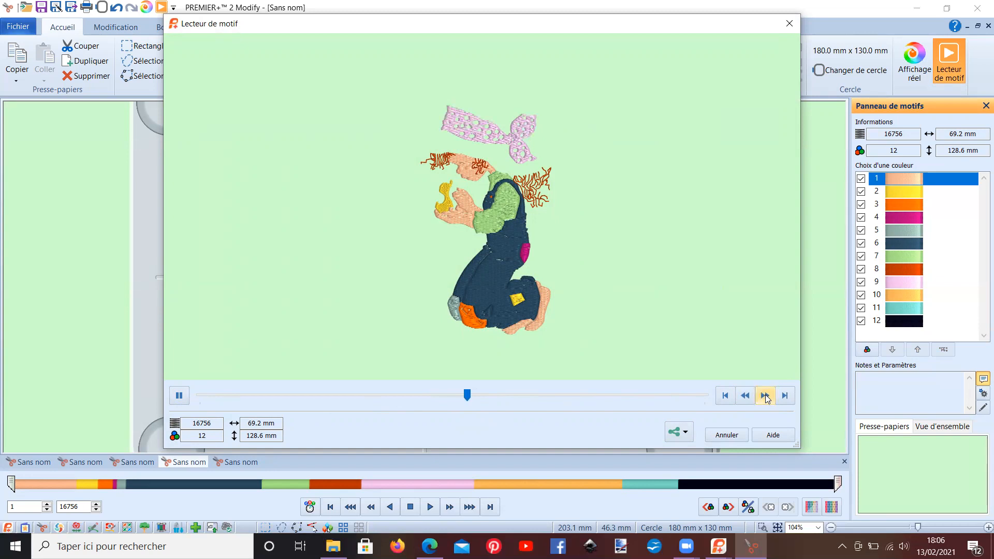
left_click(765, 396)
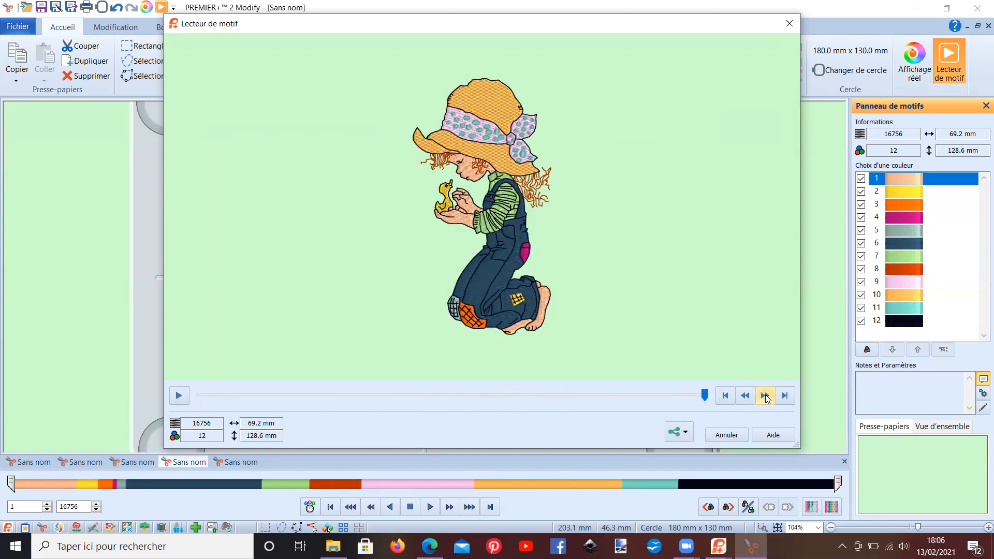
left_click(719, 435)
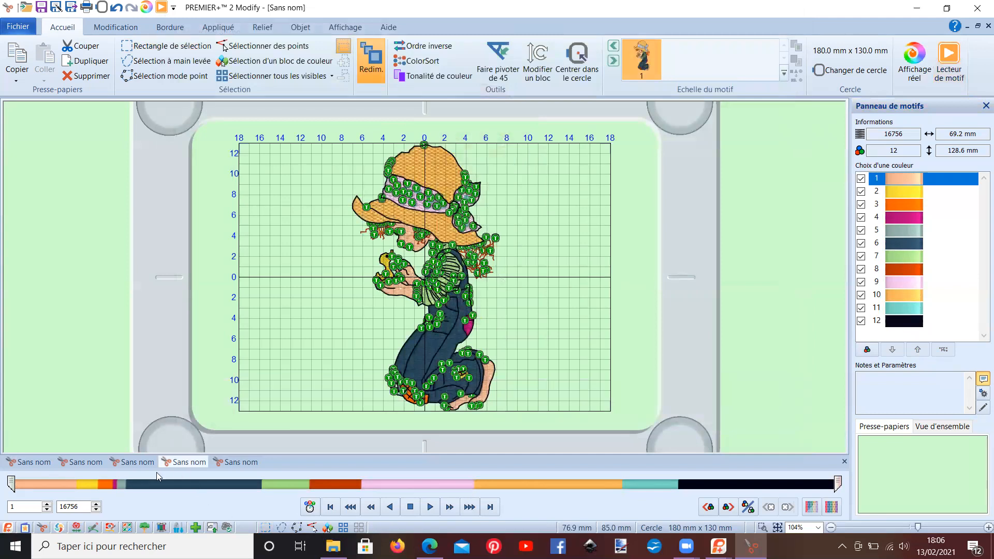
Step: Switch to the open design with the two framed pictures and change its hoop to 260mm x 200mm - Universal Large Hoop 3
left_click(130, 461)
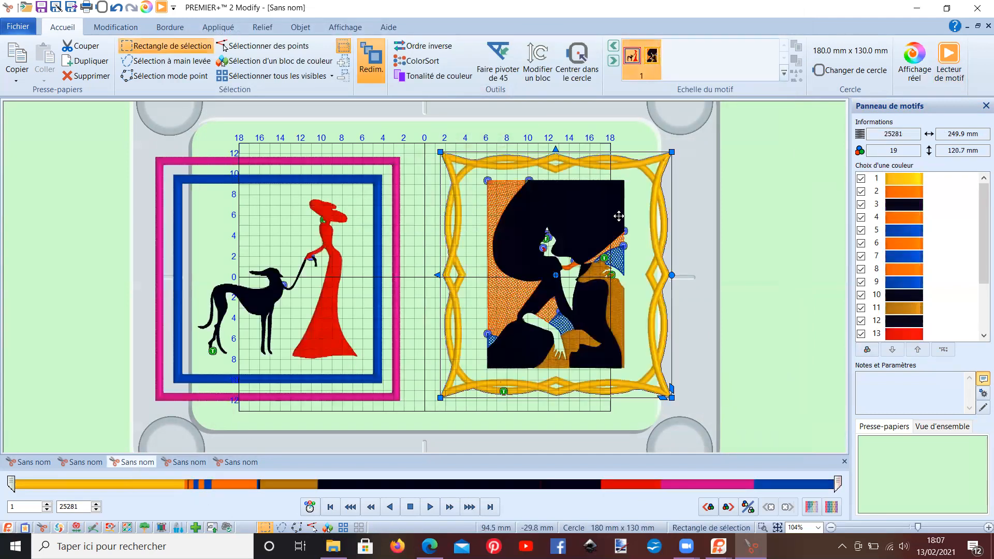
left_click(831, 72)
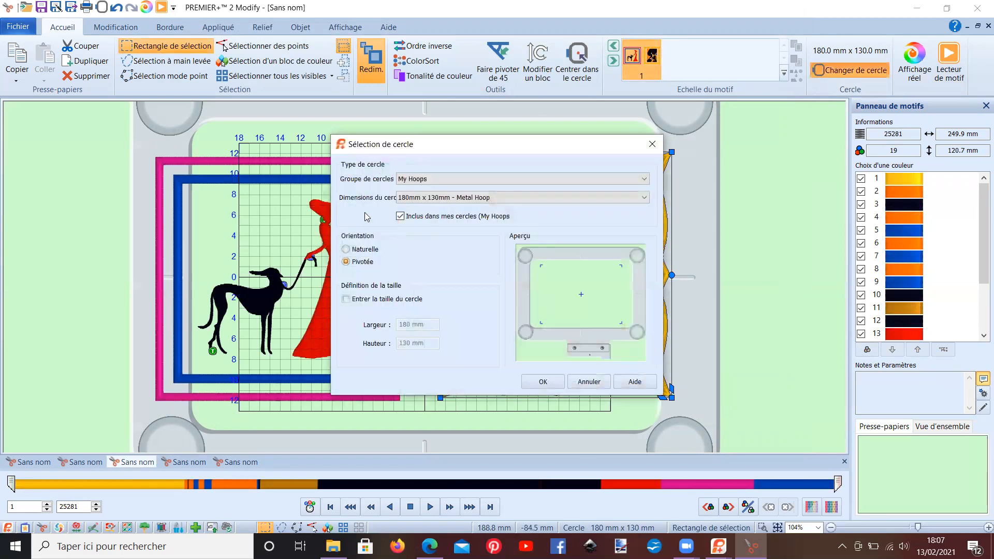
left_click(410, 198)
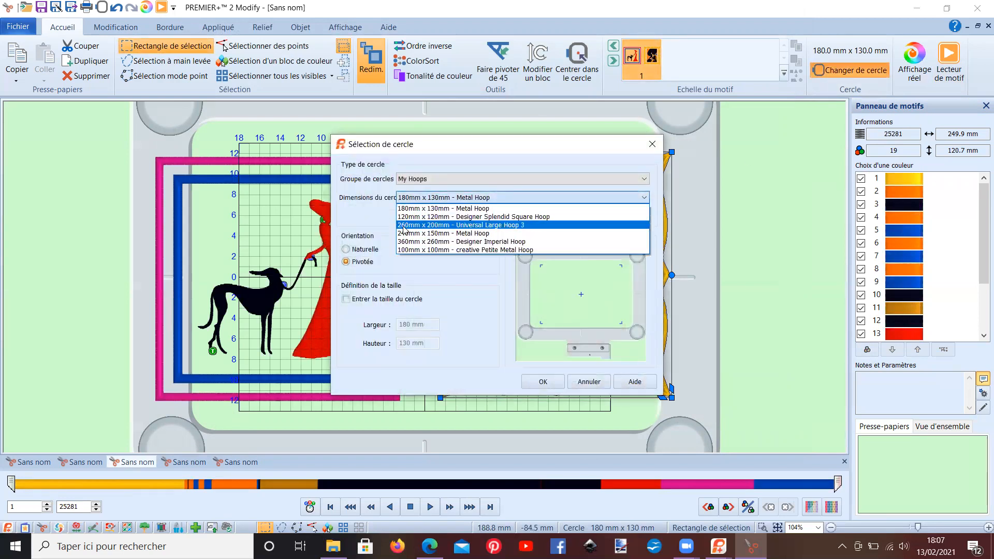
left_click(404, 226)
left_click(536, 382)
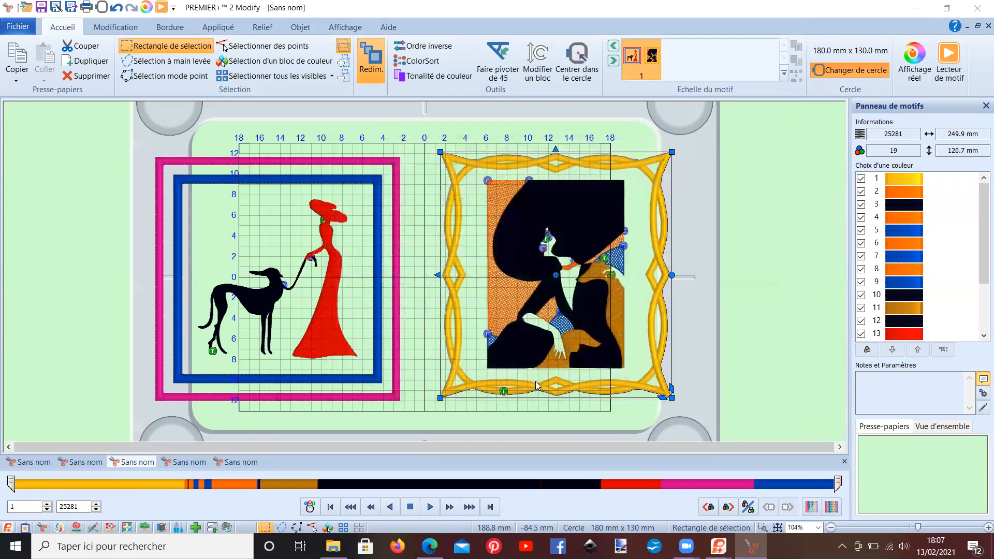
left_click(539, 306)
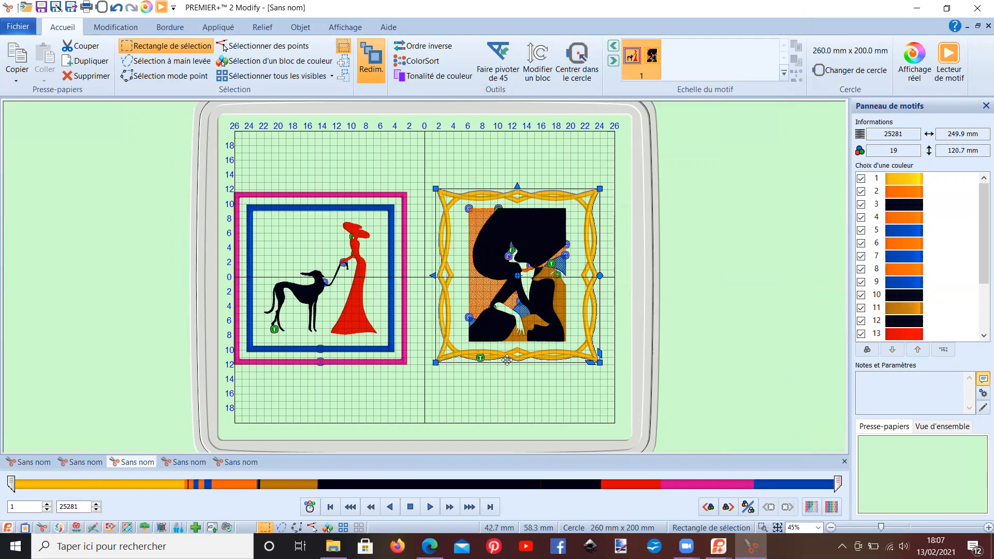
Step: Move the pink outer frame's colour block from position 18 to first in the stitching order
left_click_drag(980, 240, 980, 288)
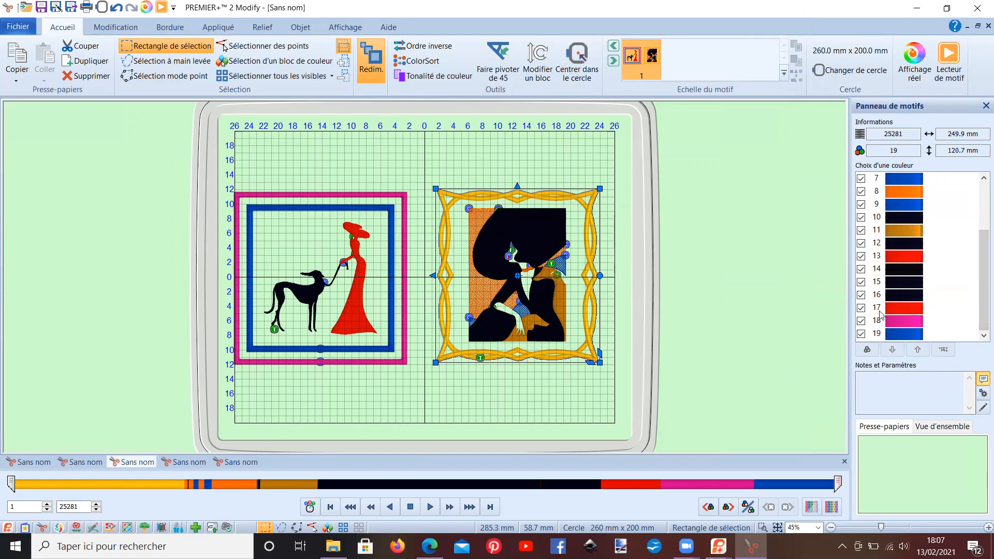
left_click(901, 322)
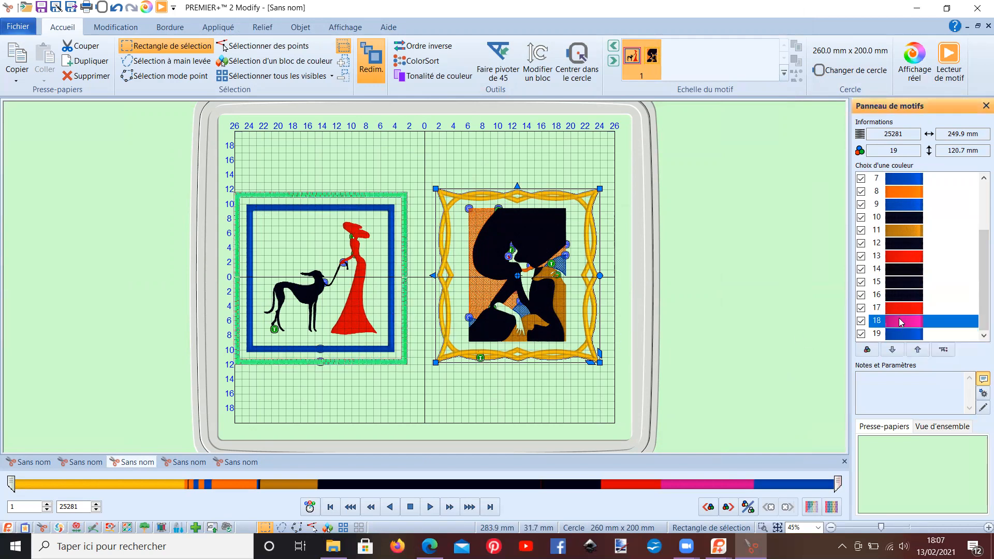
left_click_drag(980, 288, 979, 253)
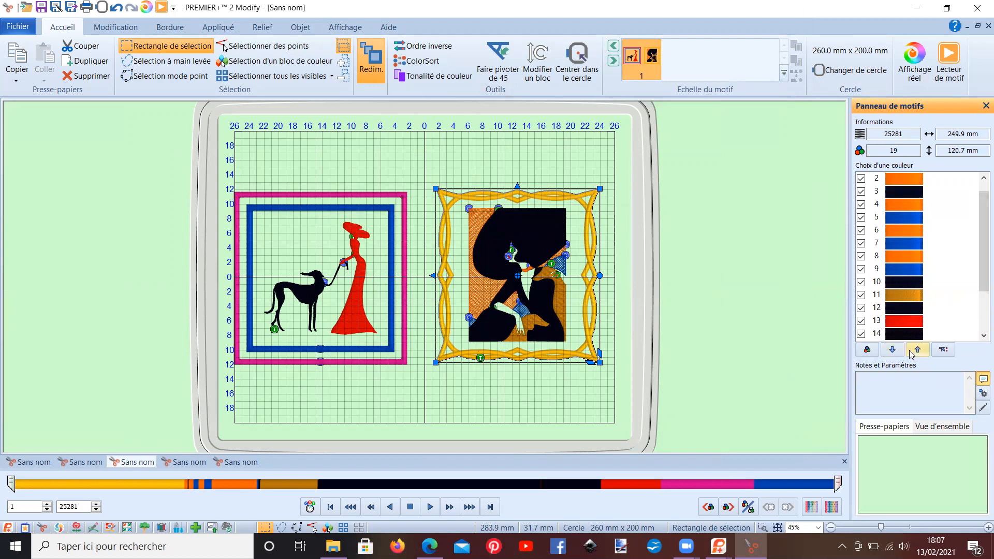
left_click(919, 350)
left_click(920, 350)
left_click(919, 350)
left_click(920, 350)
left_click(919, 350)
left_click(920, 350)
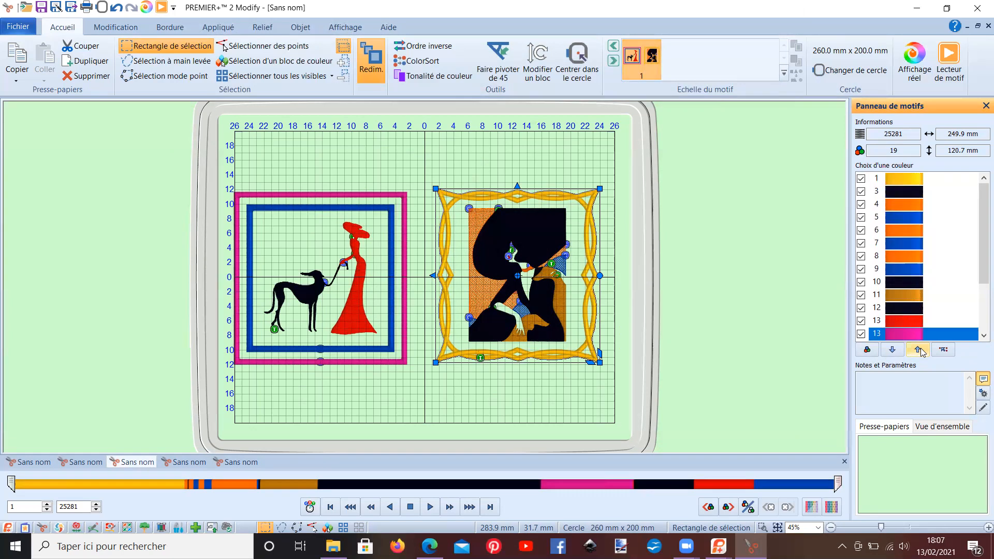
left_click(920, 350)
left_click(919, 350)
left_click(920, 350)
left_click(919, 350)
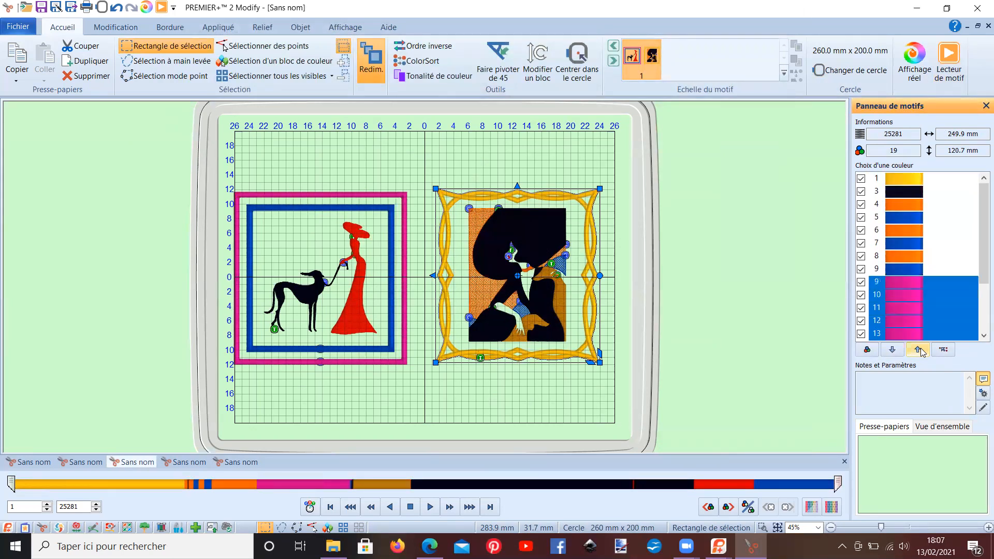
left_click(919, 350)
left_click(919, 350)
left_click(919, 350)
left_click(919, 350)
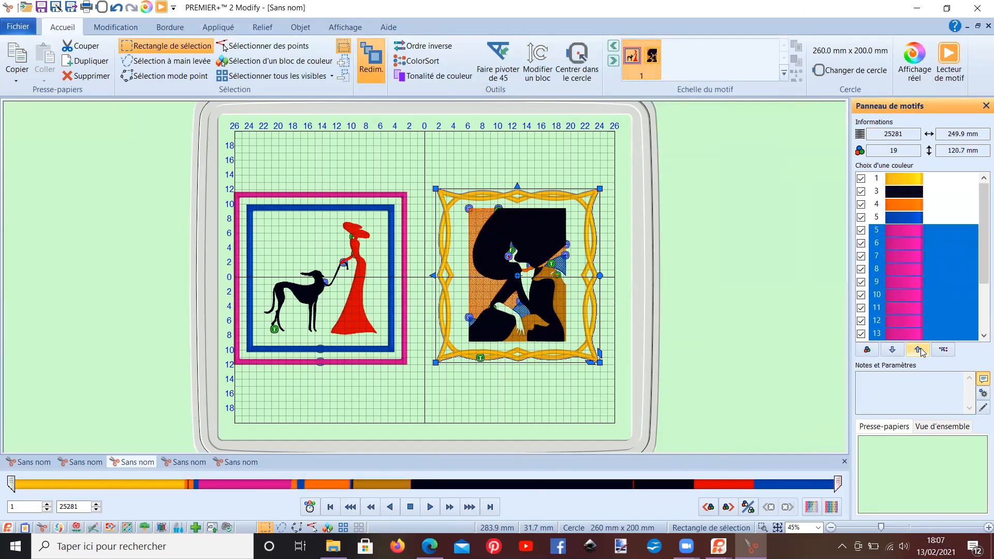
left_click(919, 350)
left_click(919, 350)
left_click(919, 350)
left_click(919, 350)
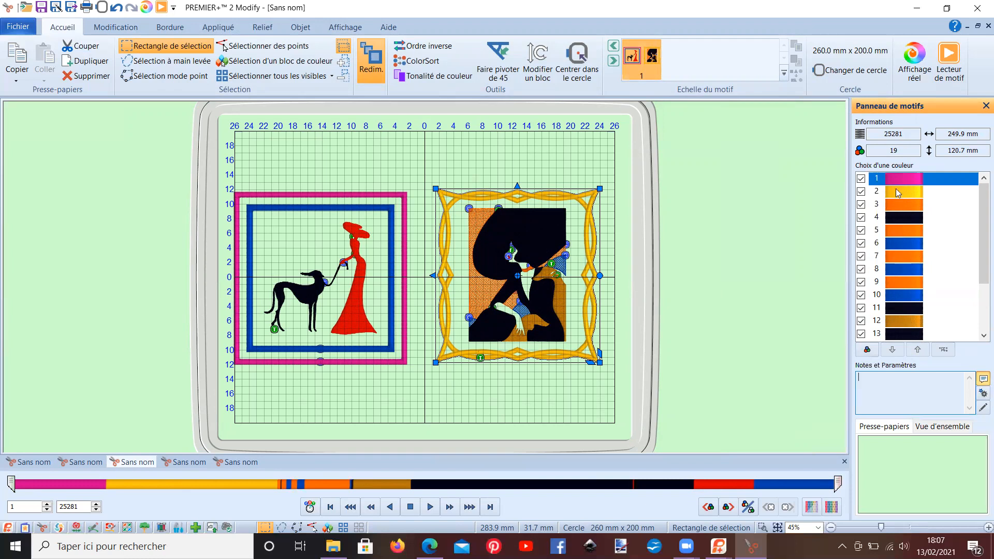
Step: Move the pink frame's colour block down to position 2 and merge it into the preceding gold colour
left_click(894, 348)
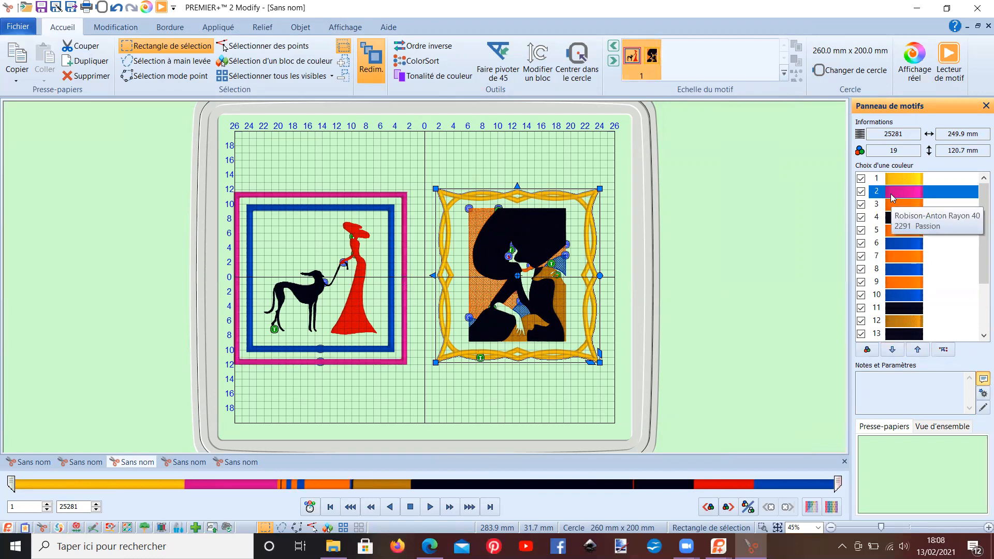
right_click(891, 196)
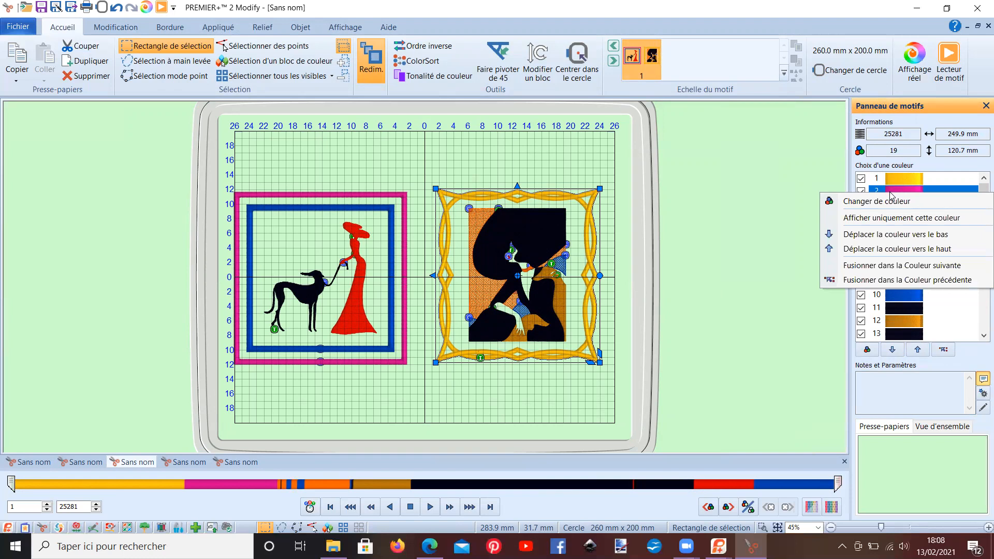
left_click(893, 281)
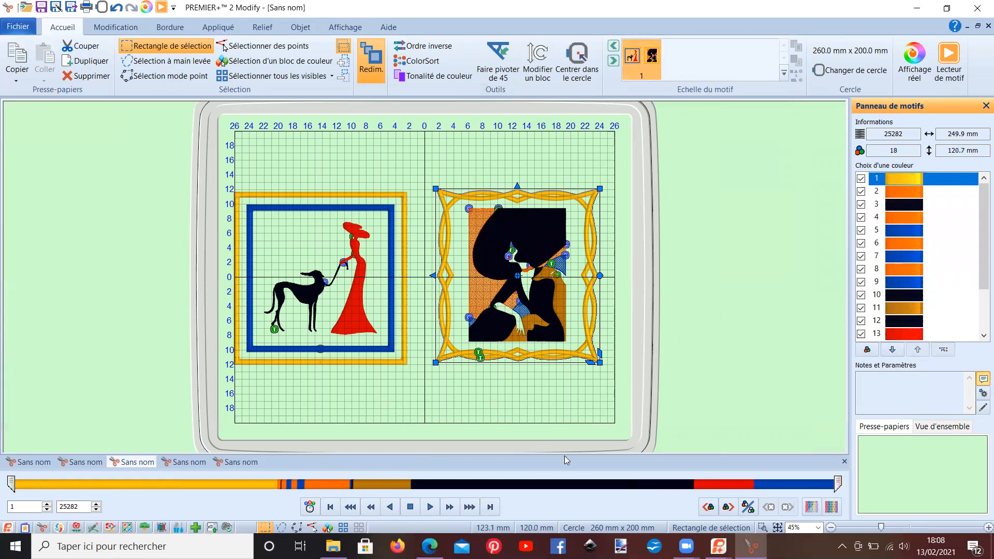
Step: Move the blue inner frame's colour block from position 18 to first in the stitching order and highlight it in the design
scroll(981, 243, "down", 2)
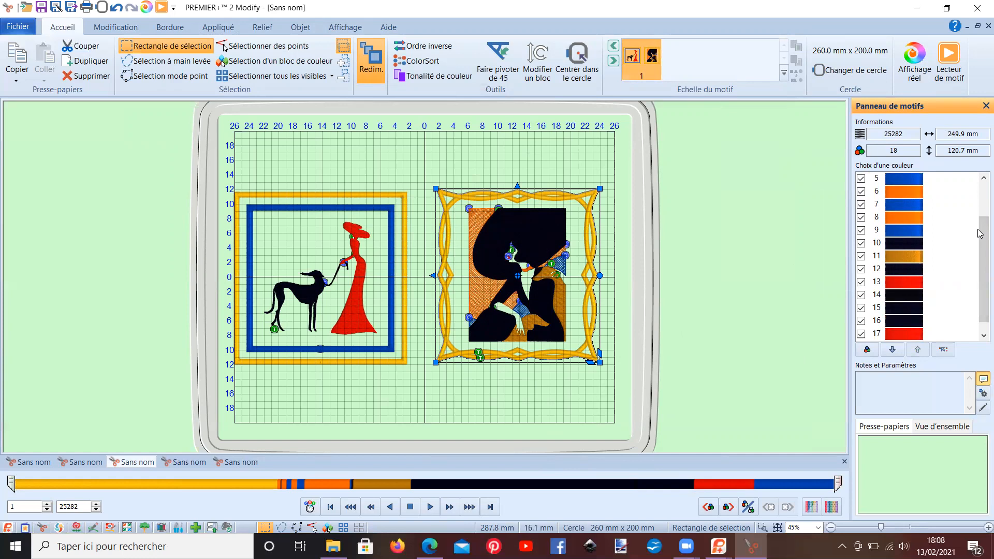
scroll(971, 285, "down", 1)
left_click(899, 334)
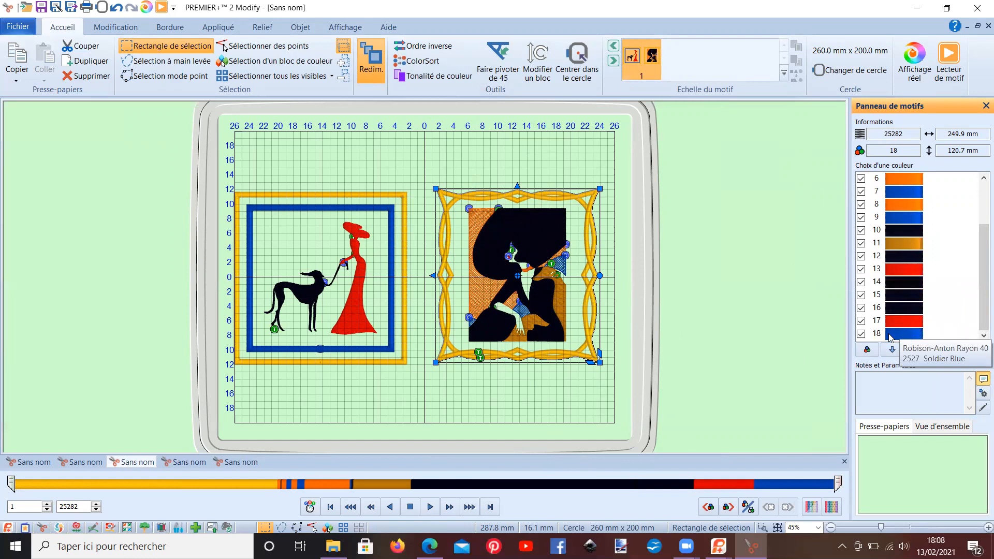
left_click(907, 335)
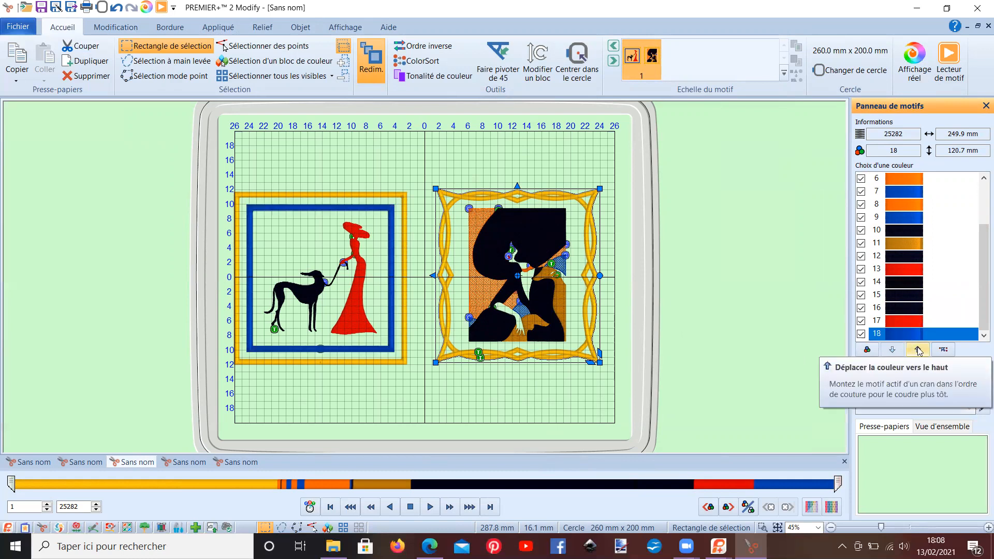
left_click(917, 350)
left_click(918, 350)
left_click(917, 350)
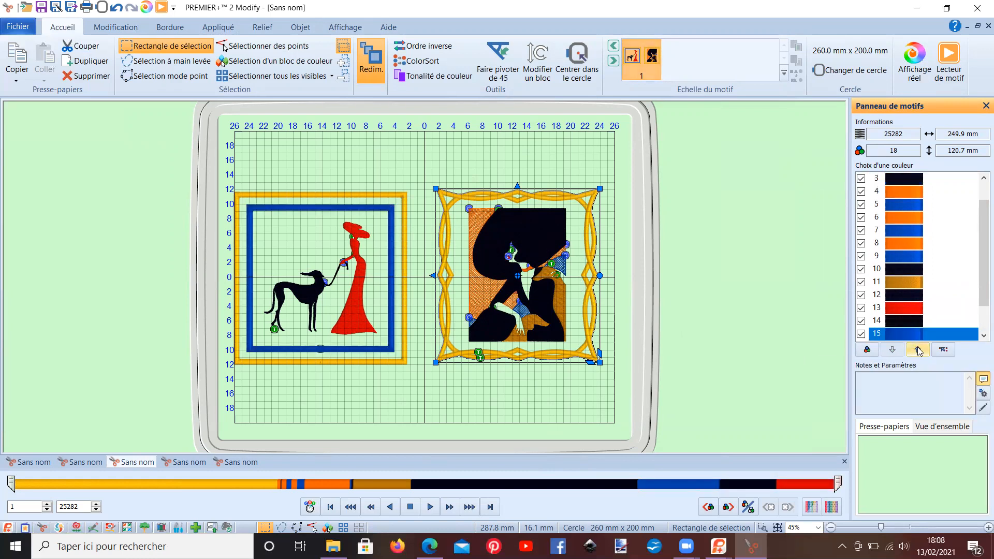
left_click(918, 350)
left_click(918, 350)
left_click(918, 350)
left_click(918, 350)
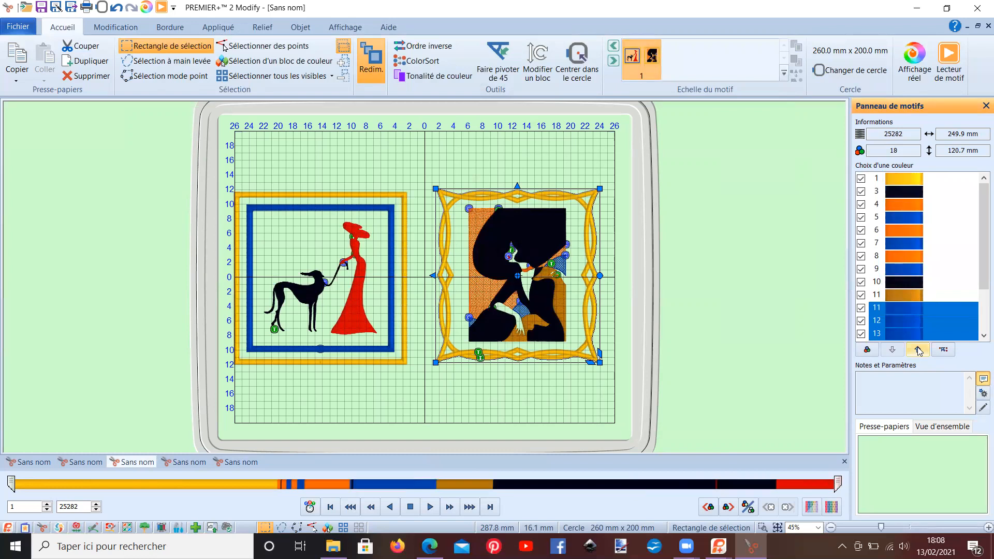
left_click(917, 350)
left_click(918, 350)
left_click(918, 350)
left_click(918, 350)
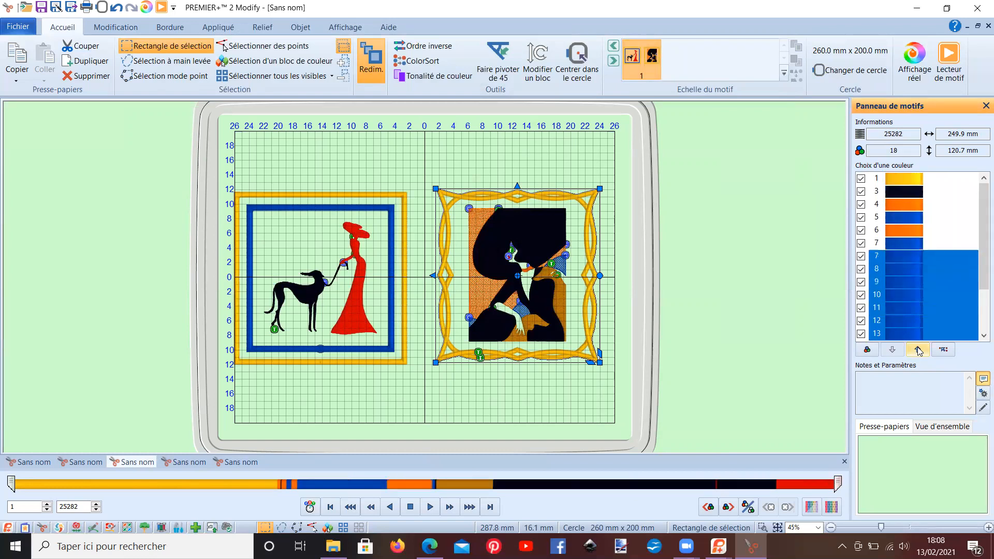
left_click(917, 350)
left_click(918, 350)
left_click(917, 350)
left_click(918, 350)
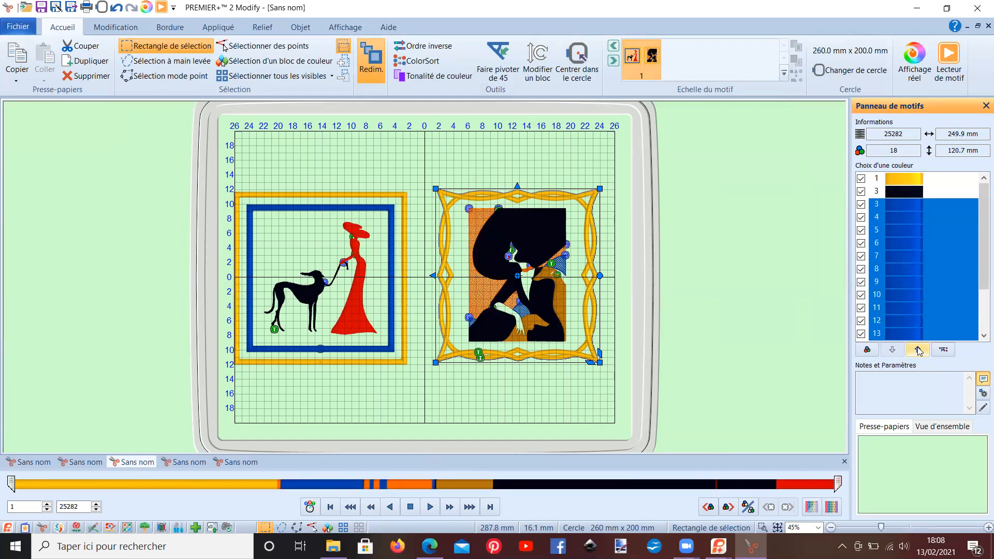
left_click(918, 350)
left_click(918, 350)
left_click(918, 350)
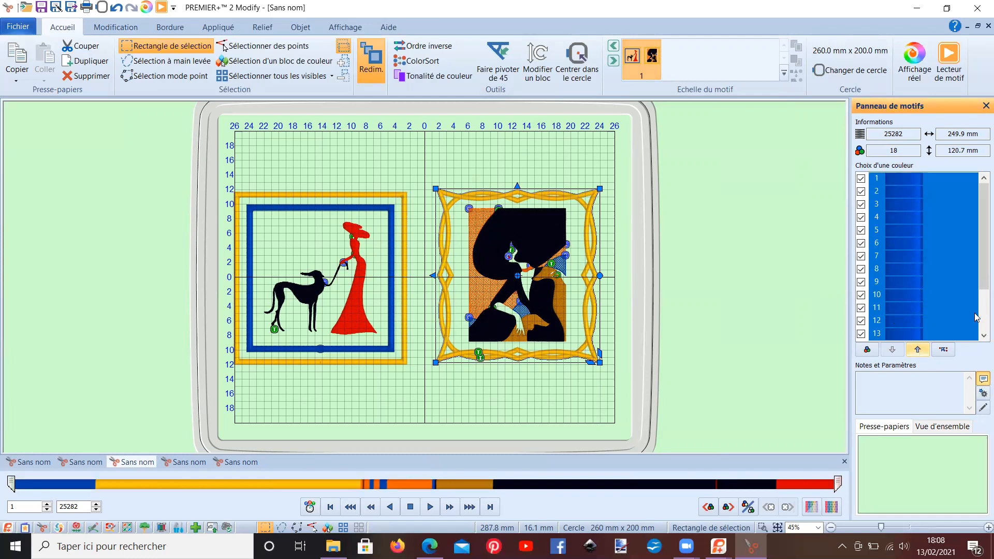
left_click(794, 296)
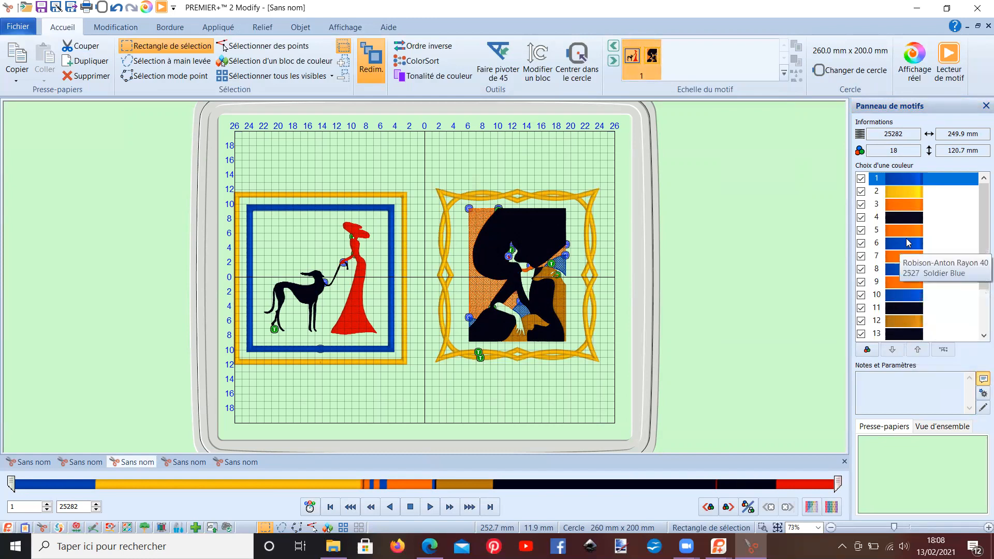
left_click(912, 182)
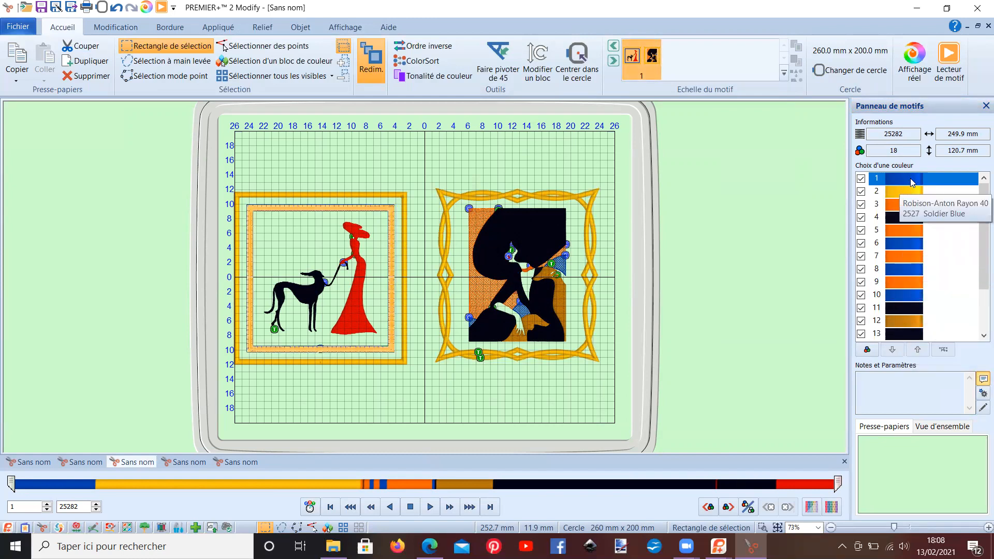
Step: Merge the blue inner frame's block 1 into the following gold colour, and the lady's red block 17 into the preceding black
right_click(911, 180)
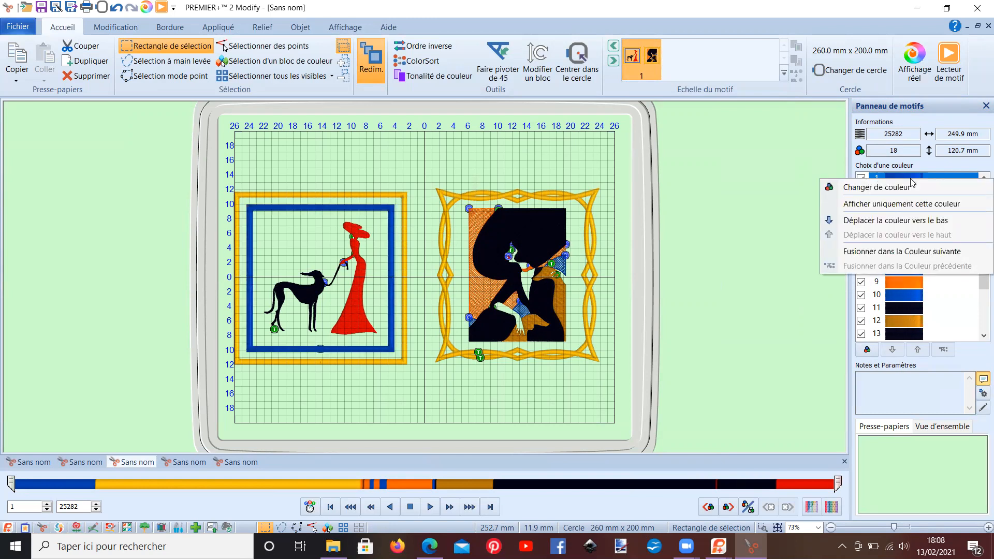
left_click(844, 253)
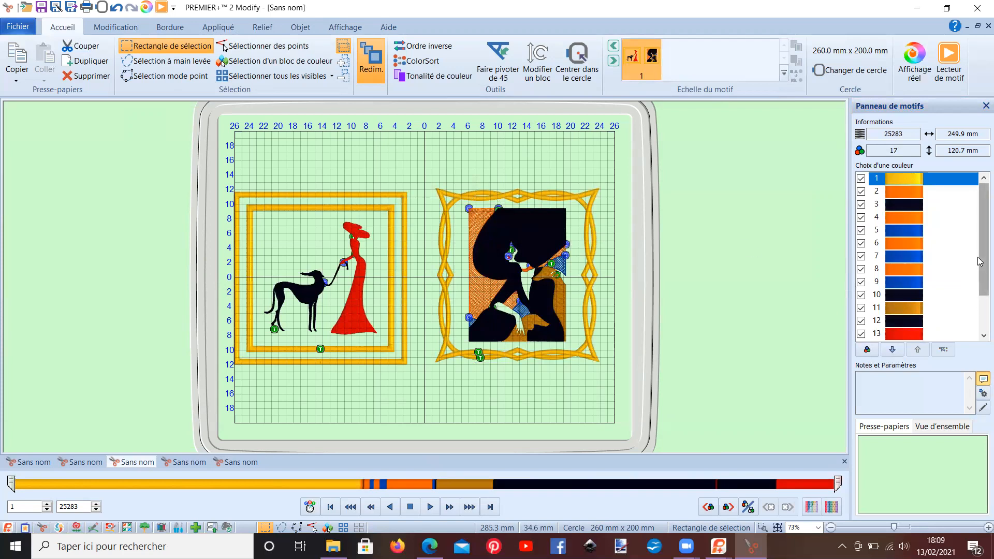
scroll(980, 262, "down", 2)
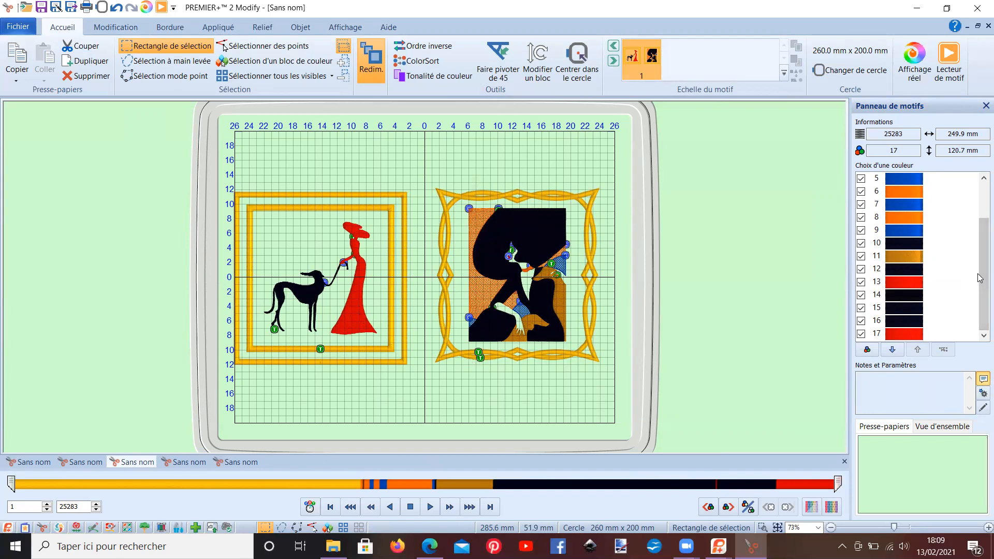
left_click(917, 338)
left_click(898, 334)
right_click(899, 332)
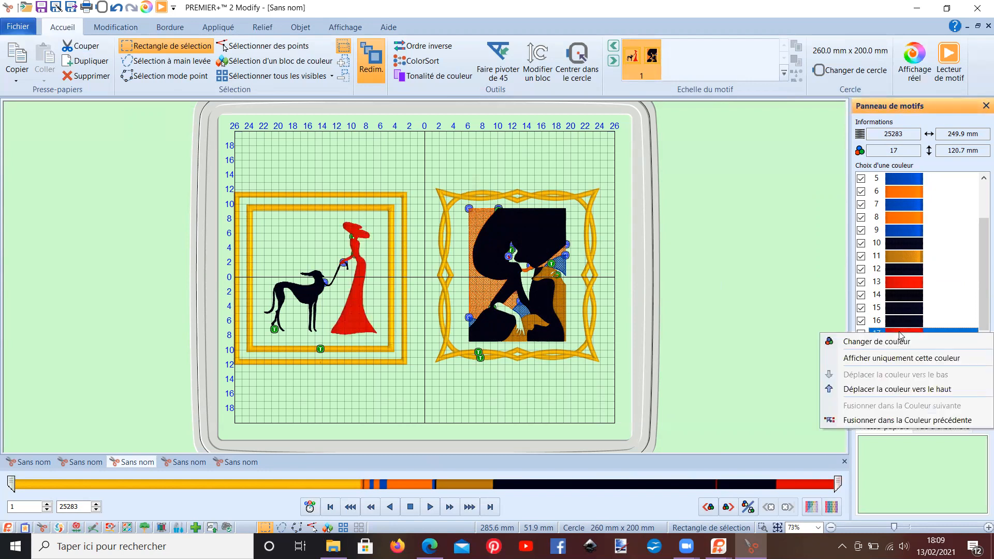
left_click(874, 421)
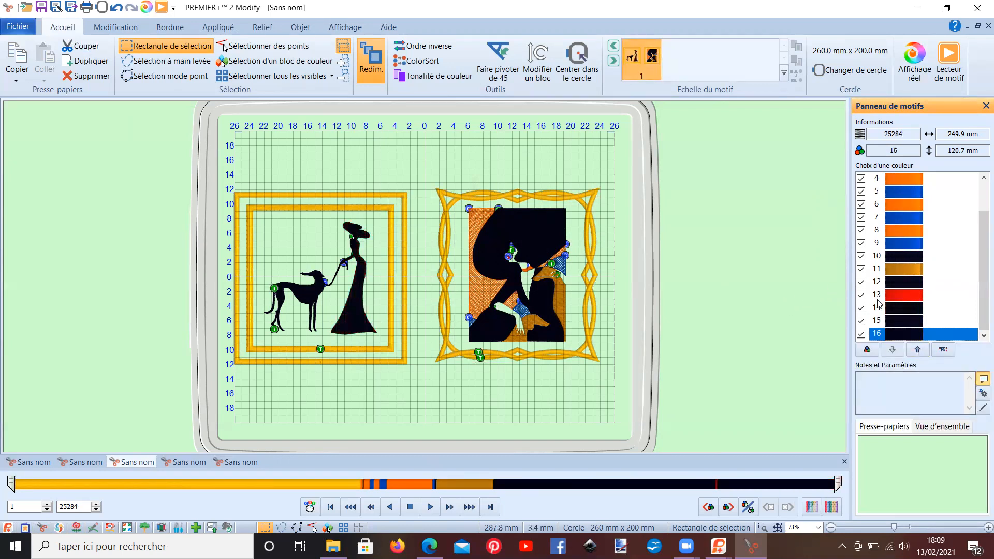
scroll(982, 294, "up", 1)
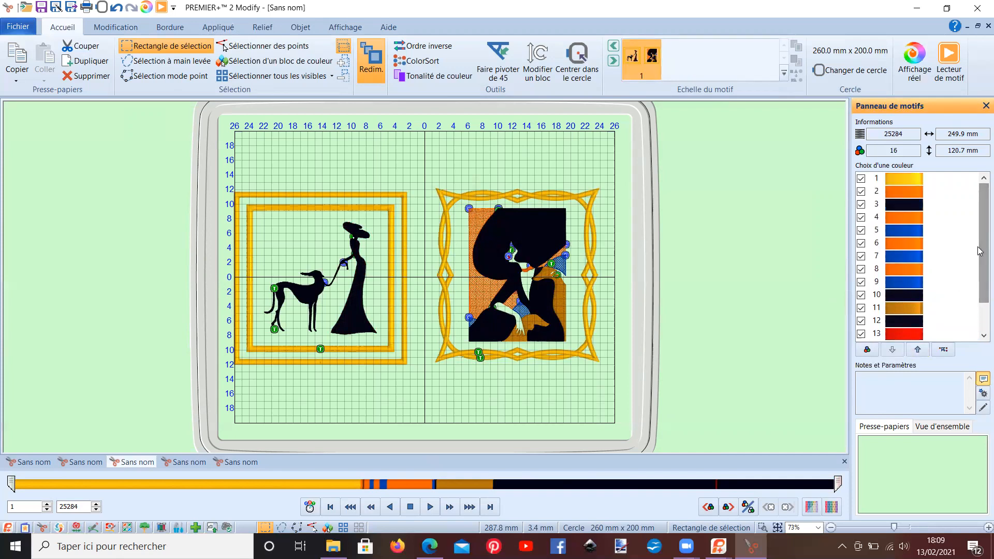
Step: Switch to the open design of the kneeling girl with a hat and examine the clothing colours and knee patches up close
left_click(189, 462)
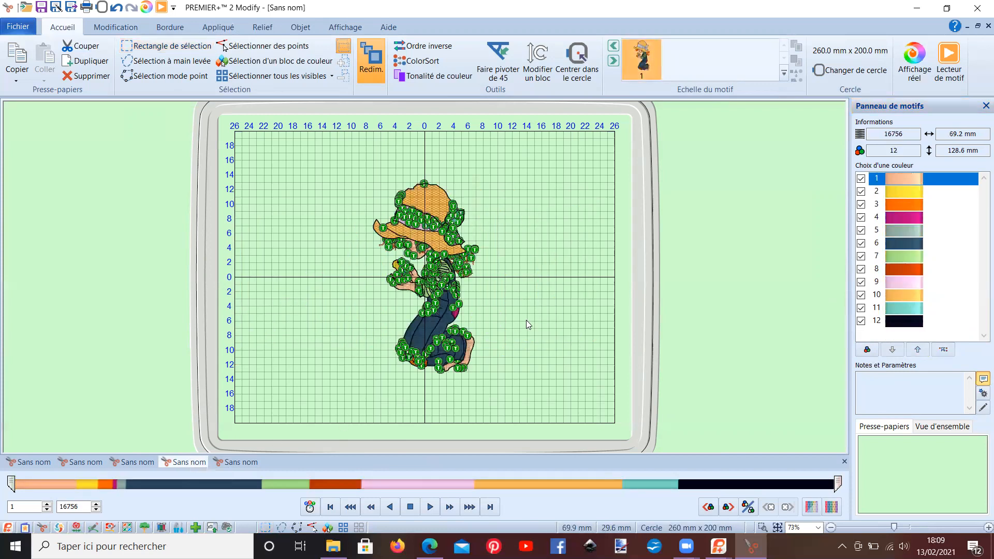
scroll(526, 320, "up", 4)
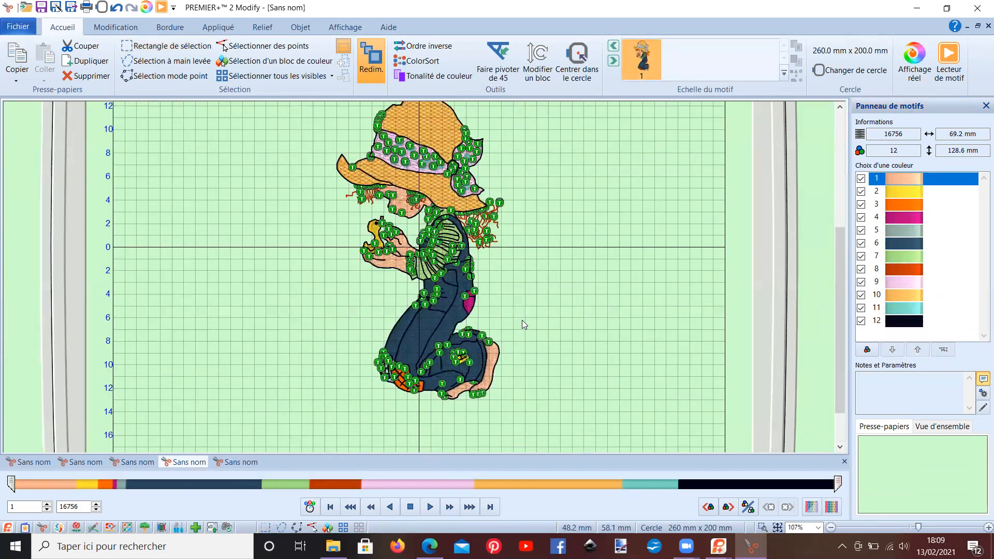
scroll(522, 319, "up", 4)
left_click_drag(511, 449, 399, 461)
scroll(423, 335, "up", 3)
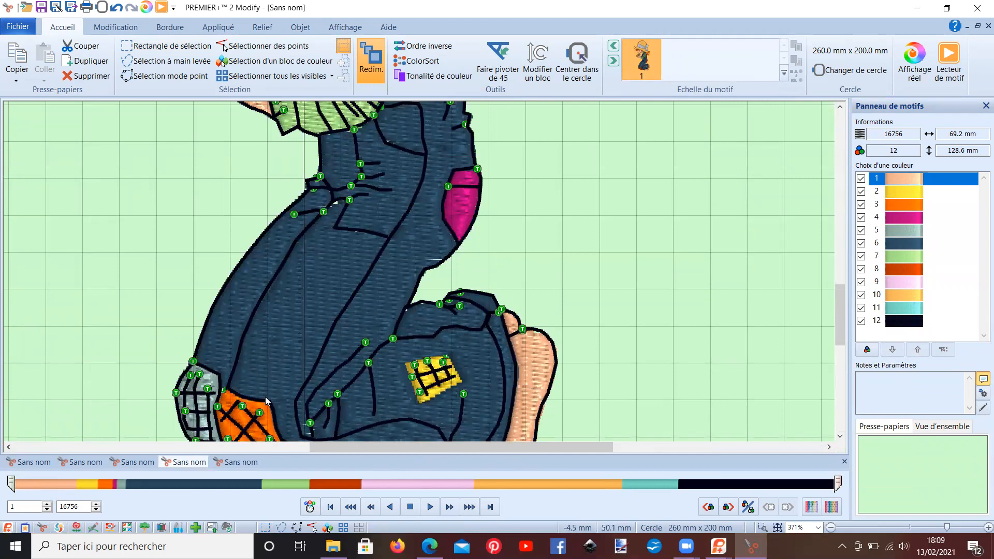
scroll(266, 400, "down", 3)
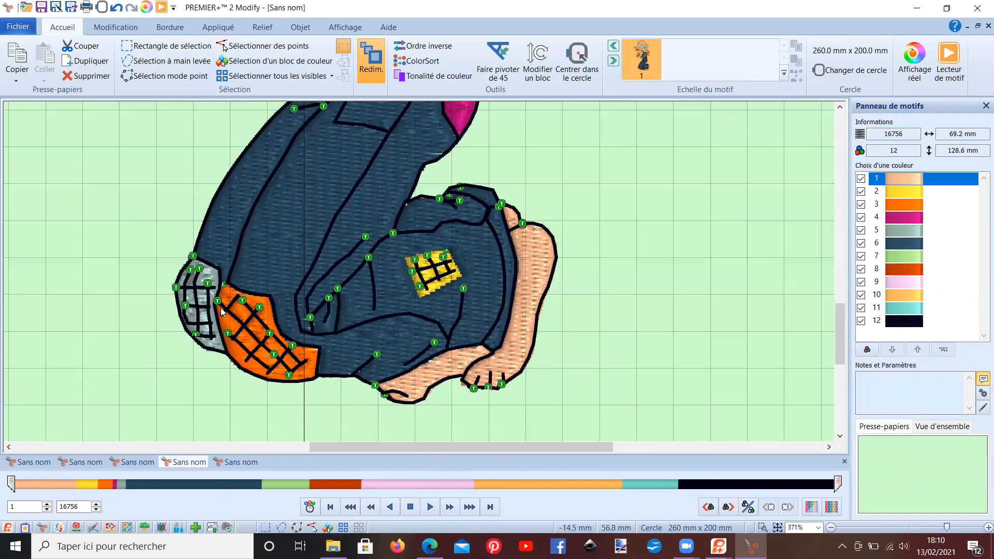
scroll(239, 289, "up", 5)
scroll(237, 285, "down", 2)
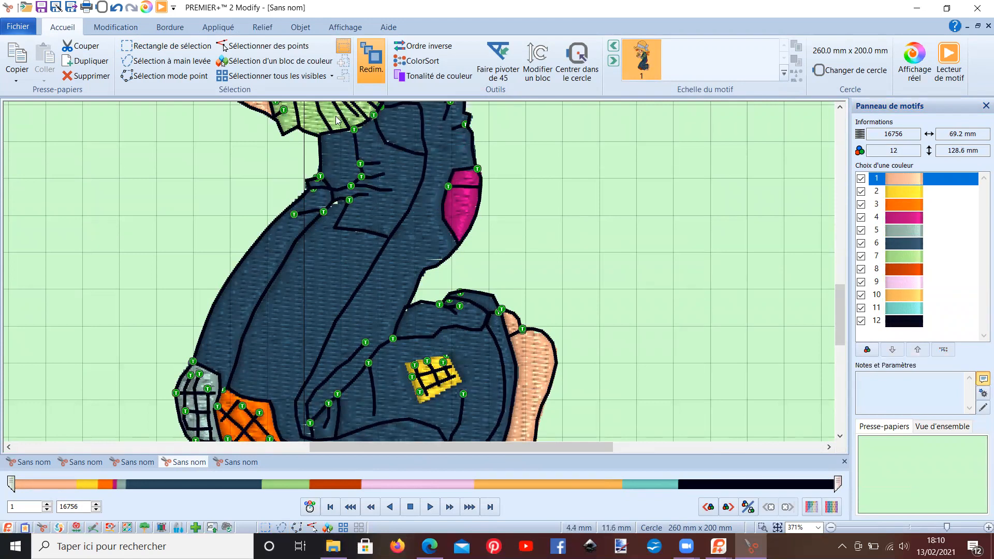
Step: Move the grey-green knee patch's colour block from position 5 to 6 and merge it into the following light green
double_click(917, 236)
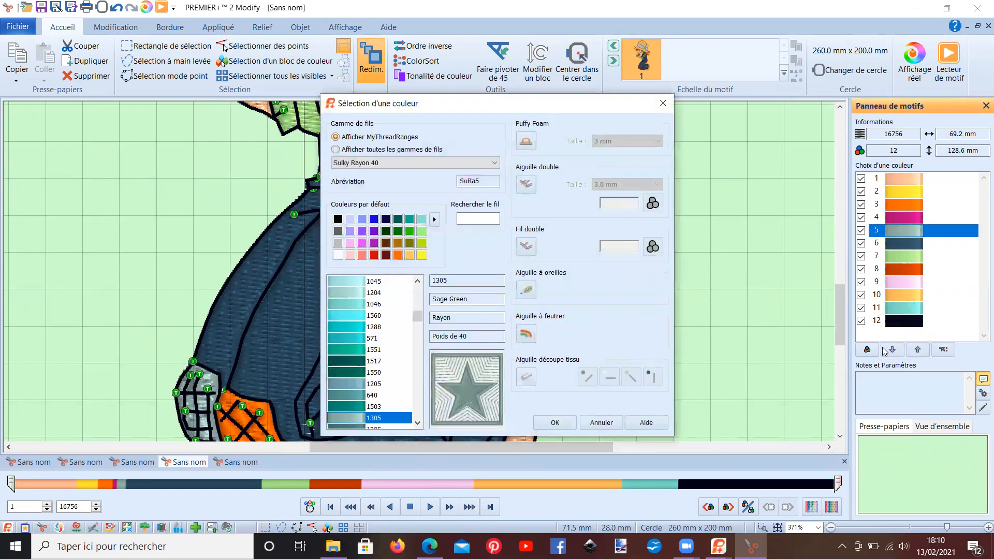
left_click(601, 422)
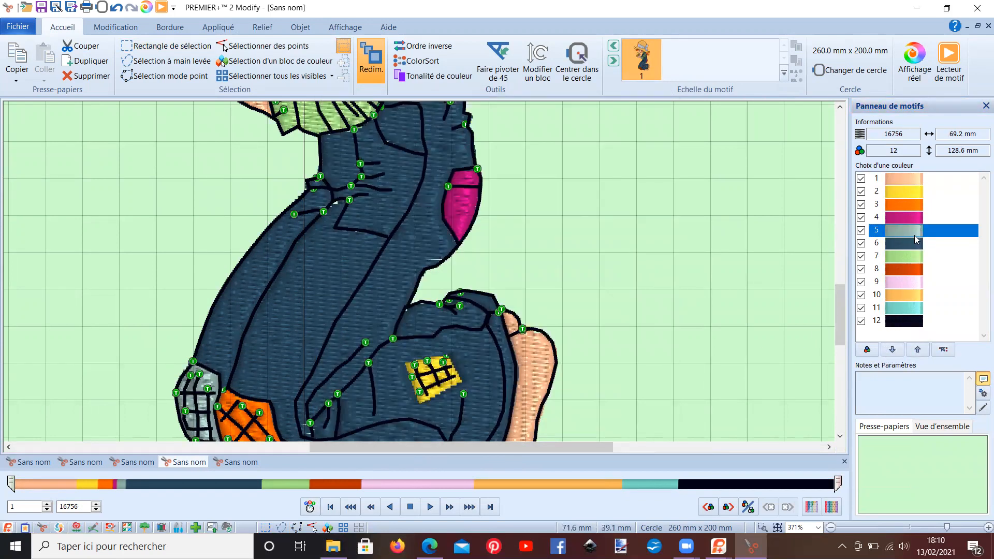
left_click(892, 351)
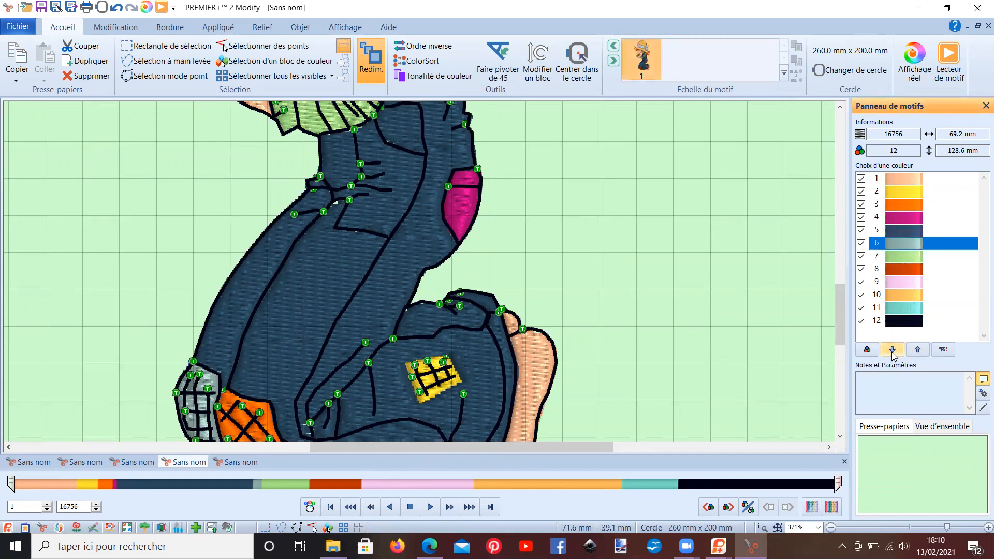
right_click(909, 247)
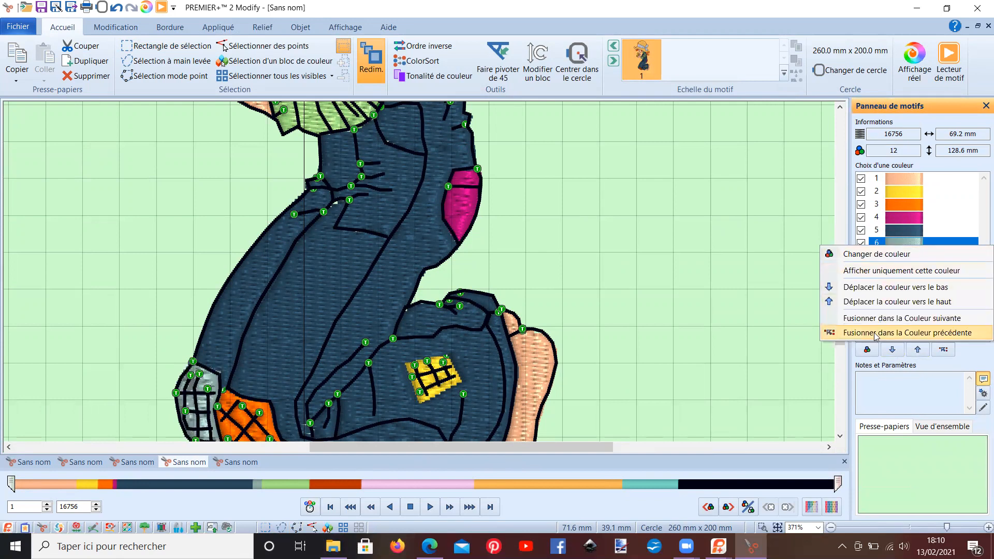
left_click(877, 318)
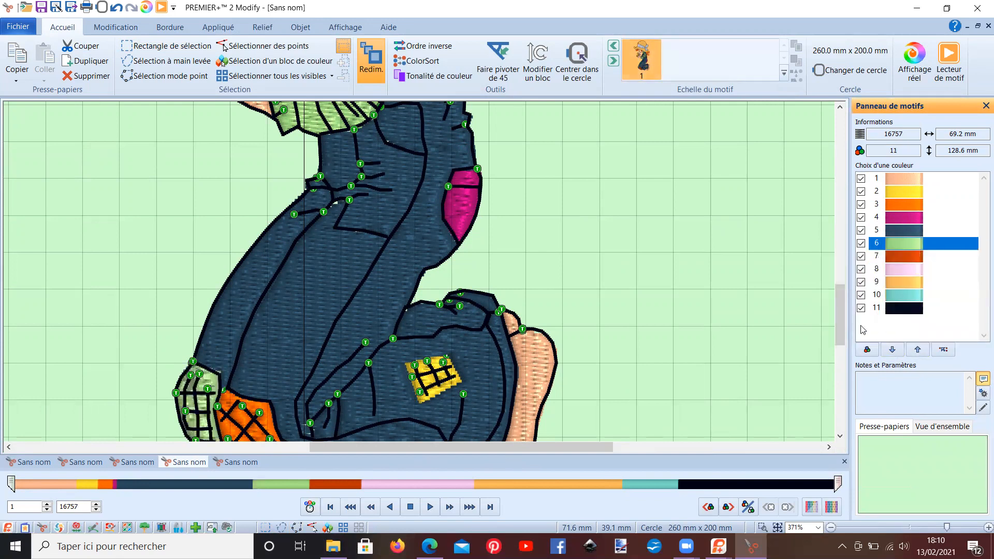
Step: Move the yellow duck's colour block from position 2 to 6 and merge it into the following rust colour
scroll(646, 298, "down", 2)
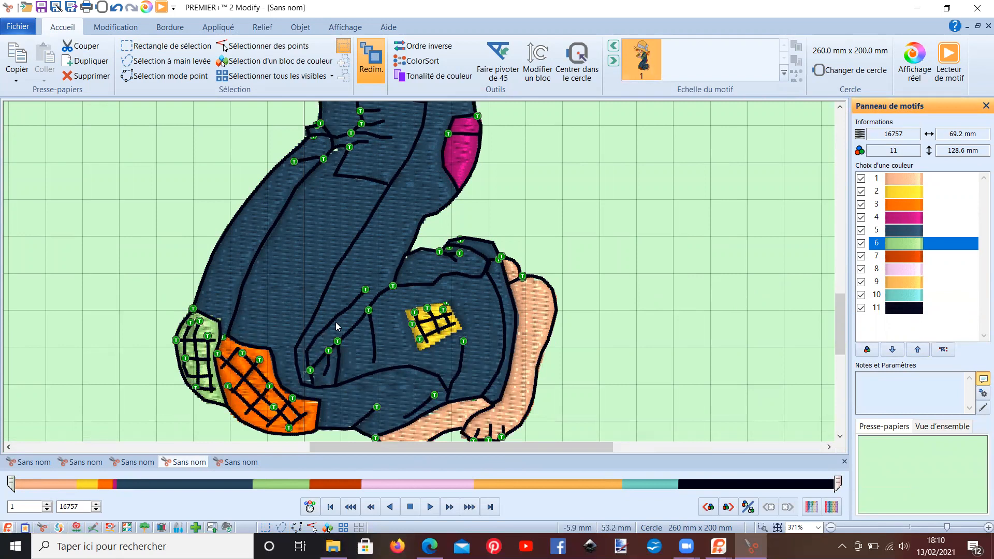
scroll(342, 311, "up", 8)
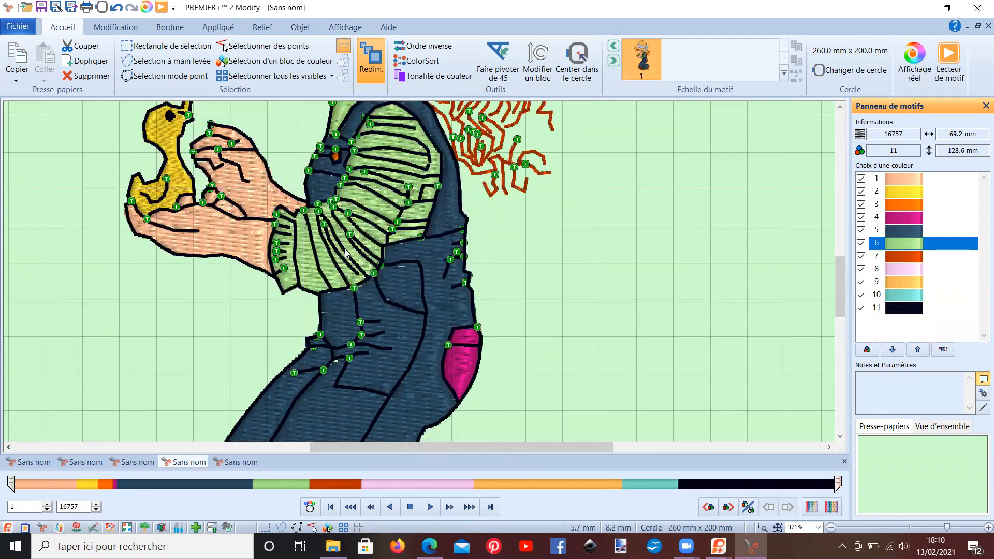
scroll(345, 253, "up", 2)
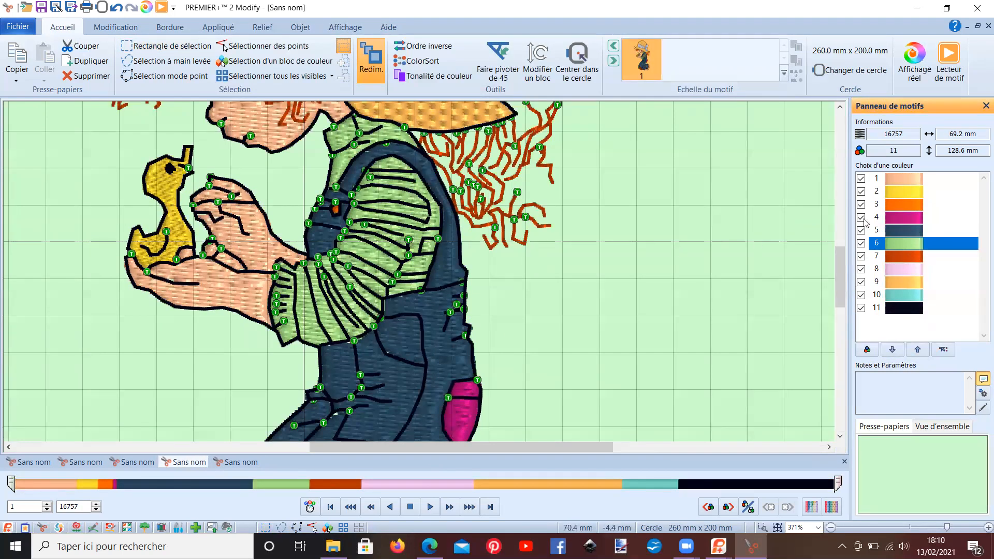
left_click(891, 192)
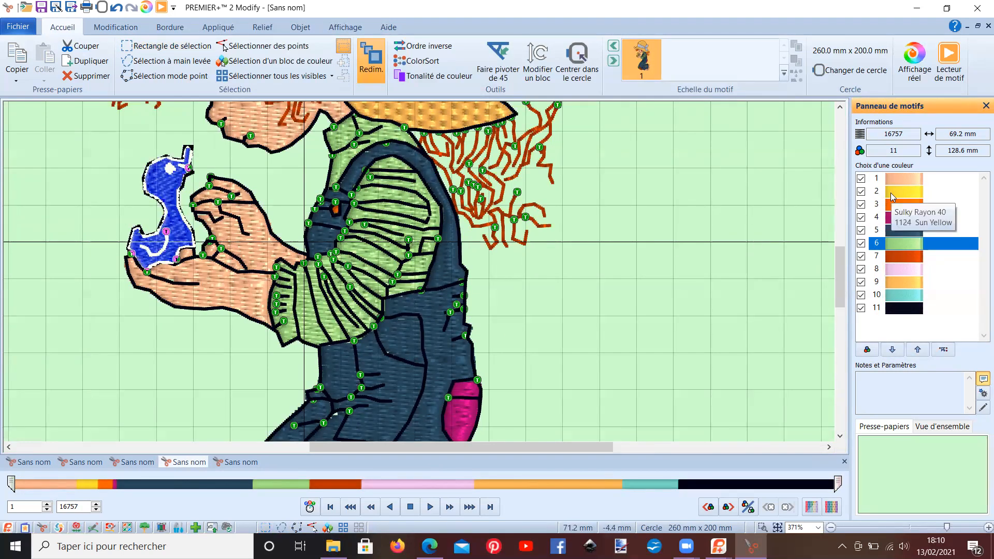
left_click(891, 351)
left_click(891, 350)
left_click(892, 351)
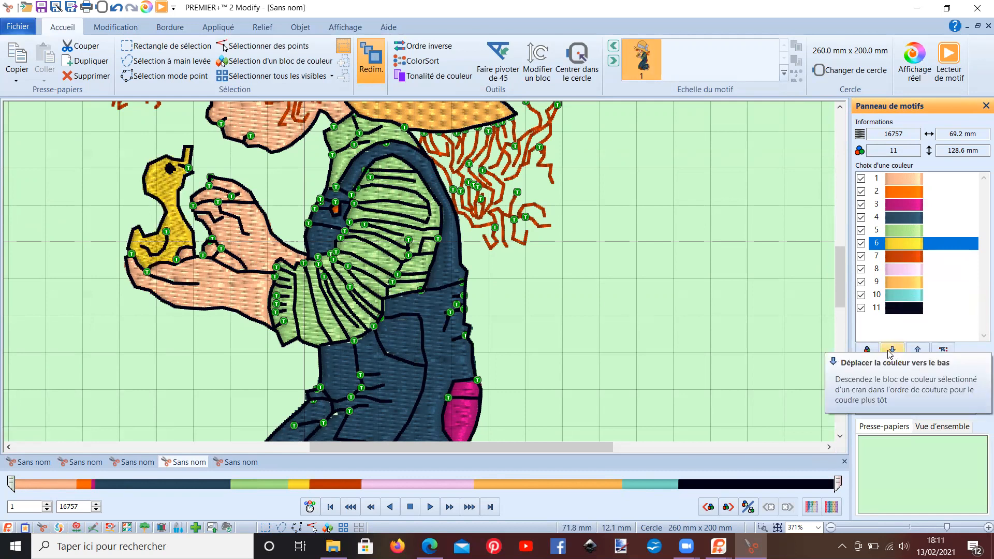
right_click(899, 243)
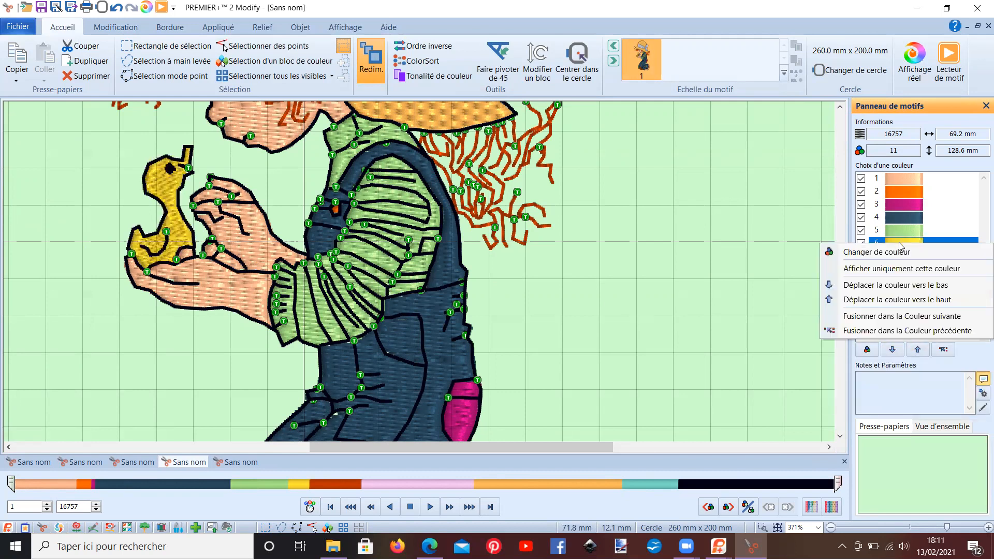
left_click(898, 315)
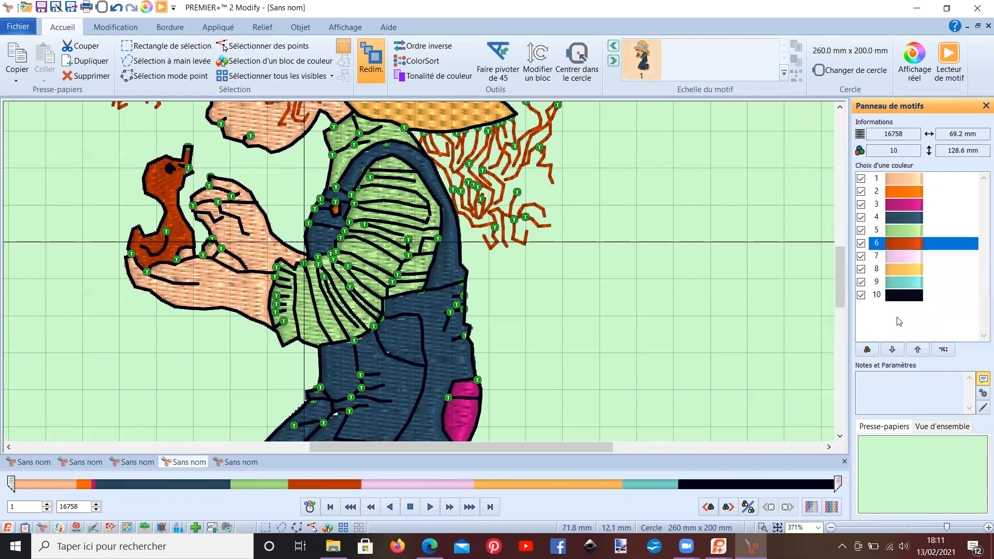
scroll(556, 300, "up", 5)
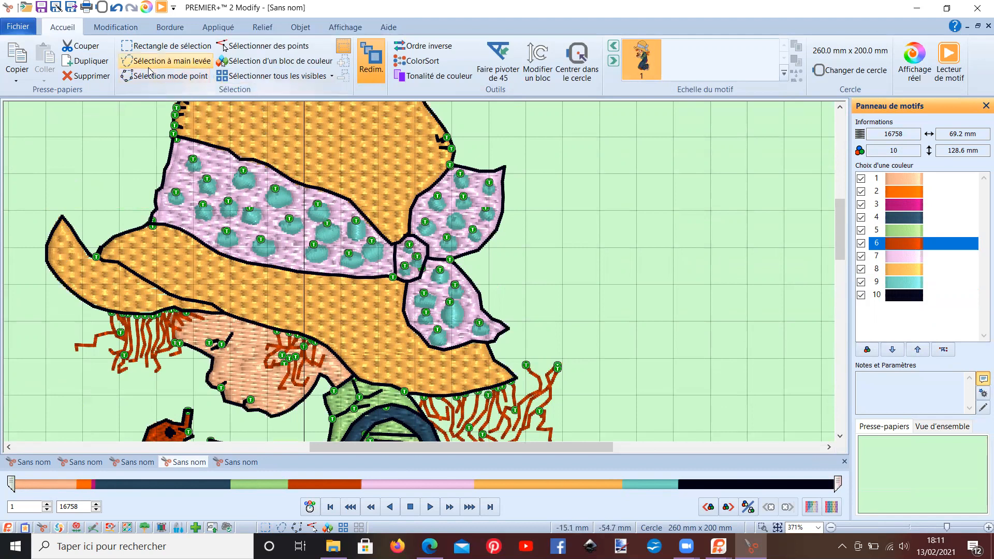
left_click(126, 34)
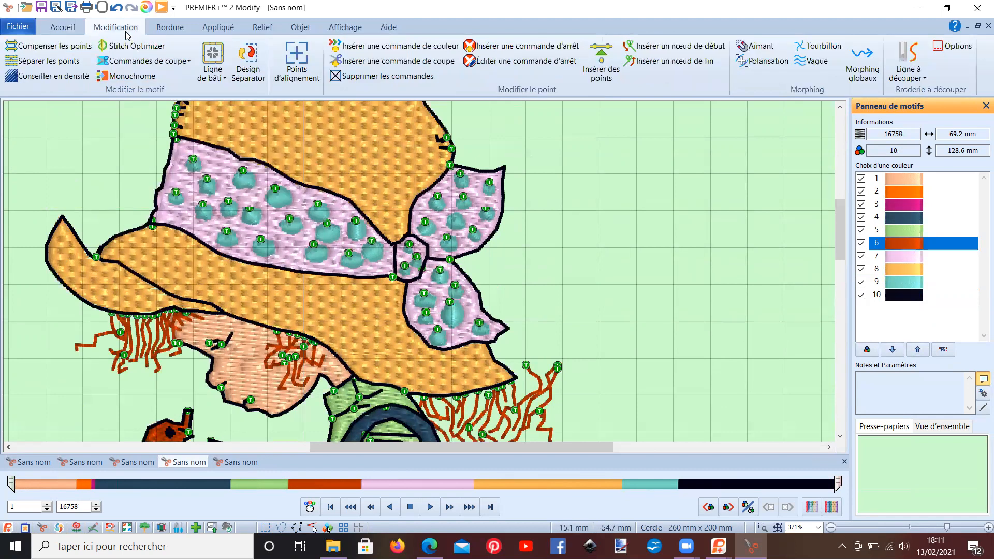
left_click(63, 28)
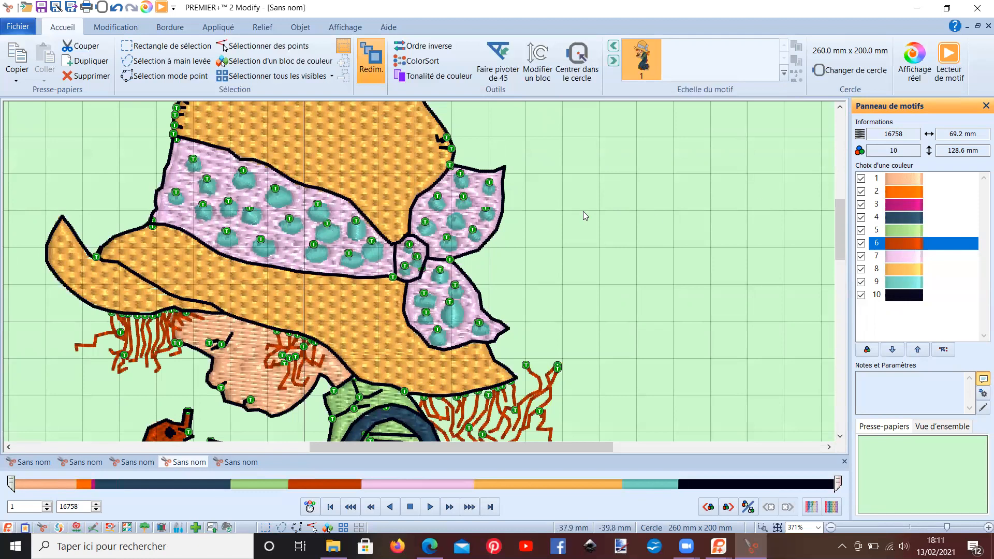
scroll(583, 212, "down", 1)
scroll(581, 217, "up", 1)
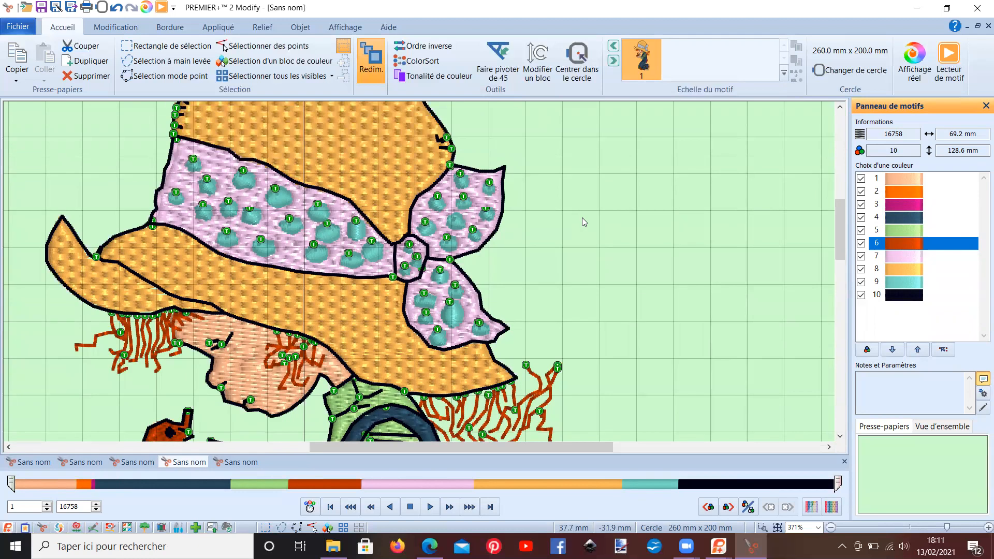